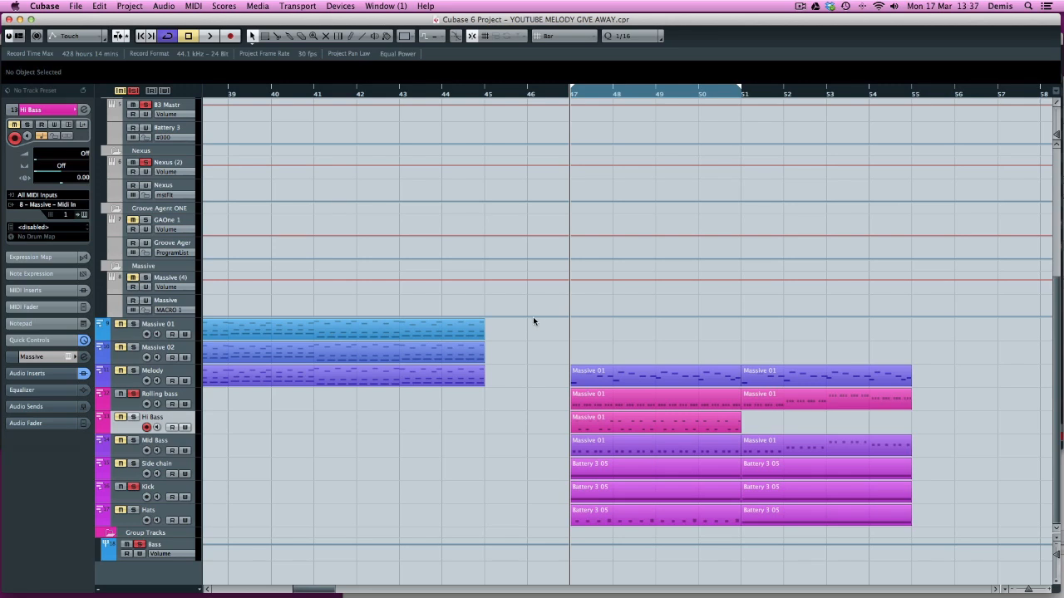
- Open the mixer, play the soloed kick and bass channels together, and take the Nexus (2) channel out of solo
key("F3")
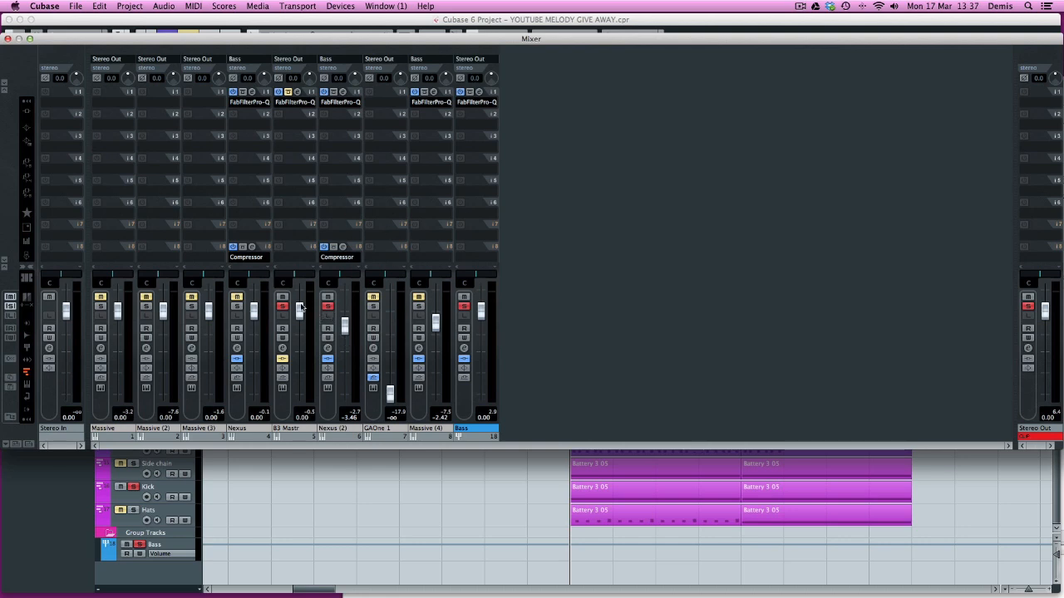
key("space")
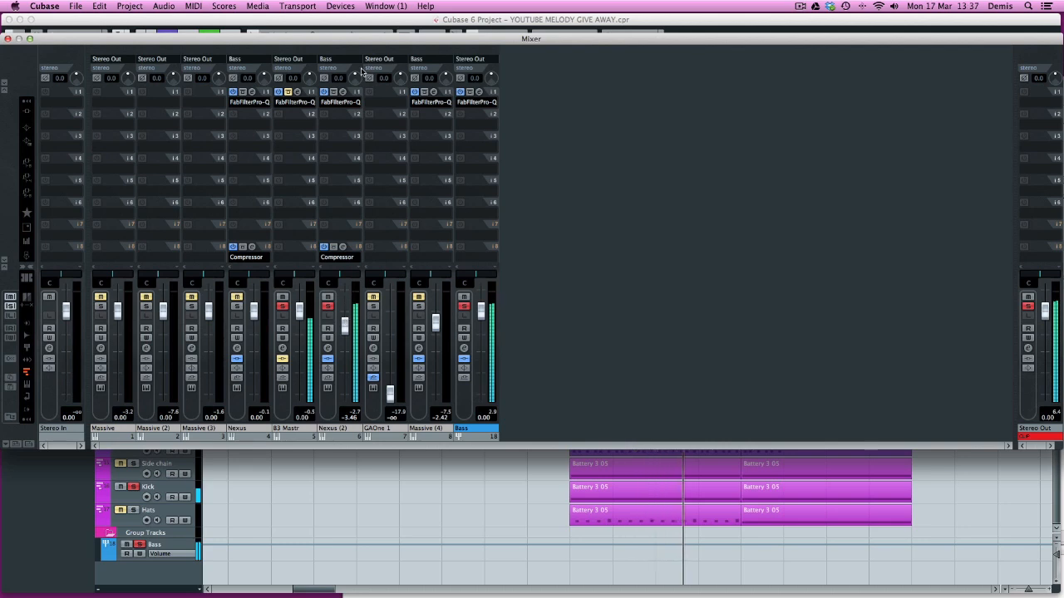
left_click(328, 306)
- Open the FabFilter Pro-Q insert on the B3 Mastr channel and turn off its bypass
left_click(297, 93)
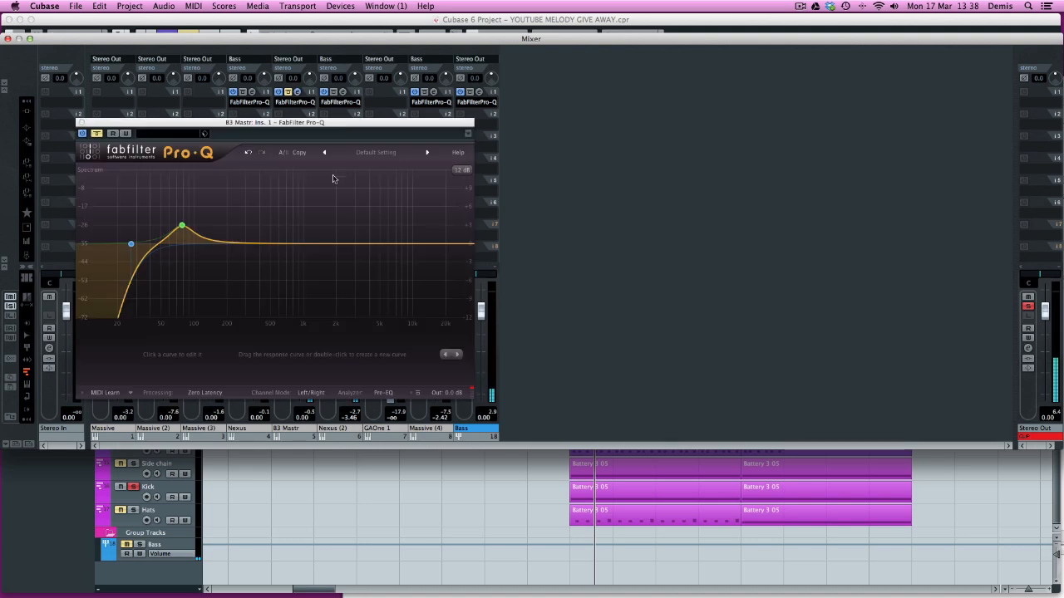
left_click_drag(244, 131, 547, 134)
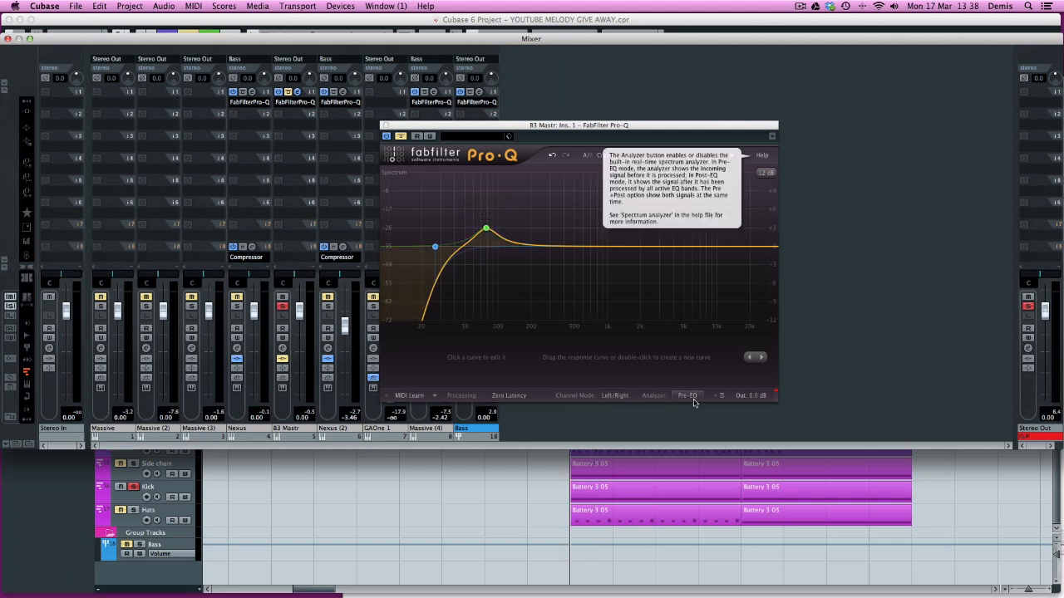
left_click(401, 137)
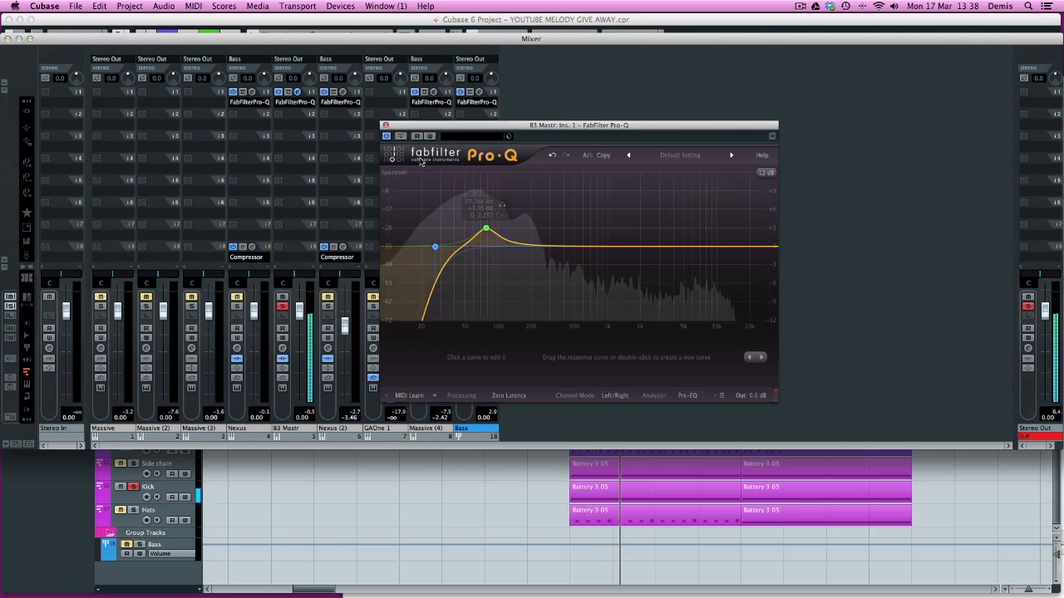
- Compare the kick with its 77.766 Hz boost bypassed and enabled, and audition that band in isolation
left_click(488, 229)
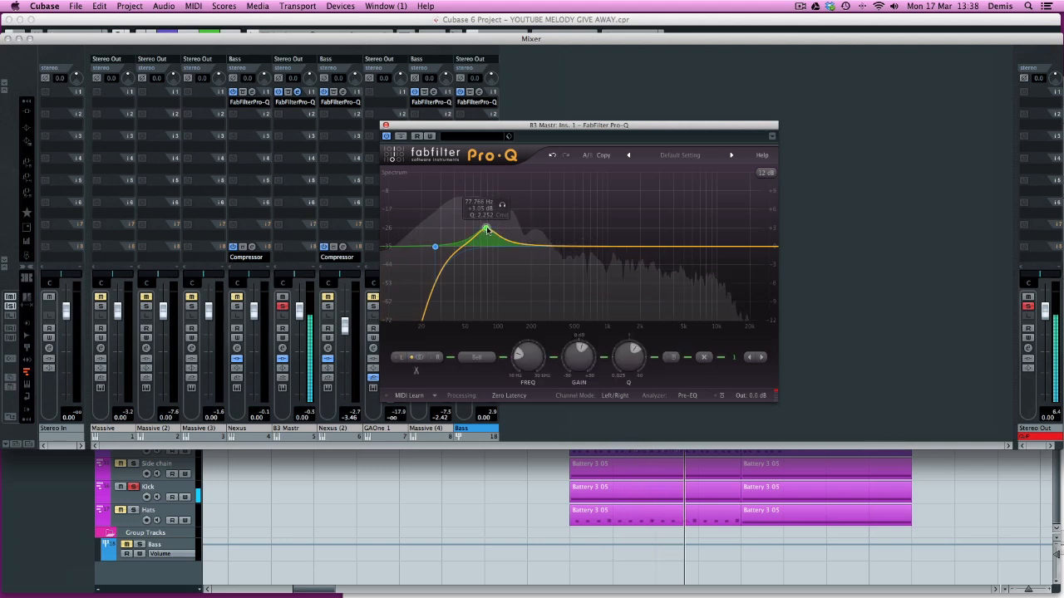
left_click(673, 358)
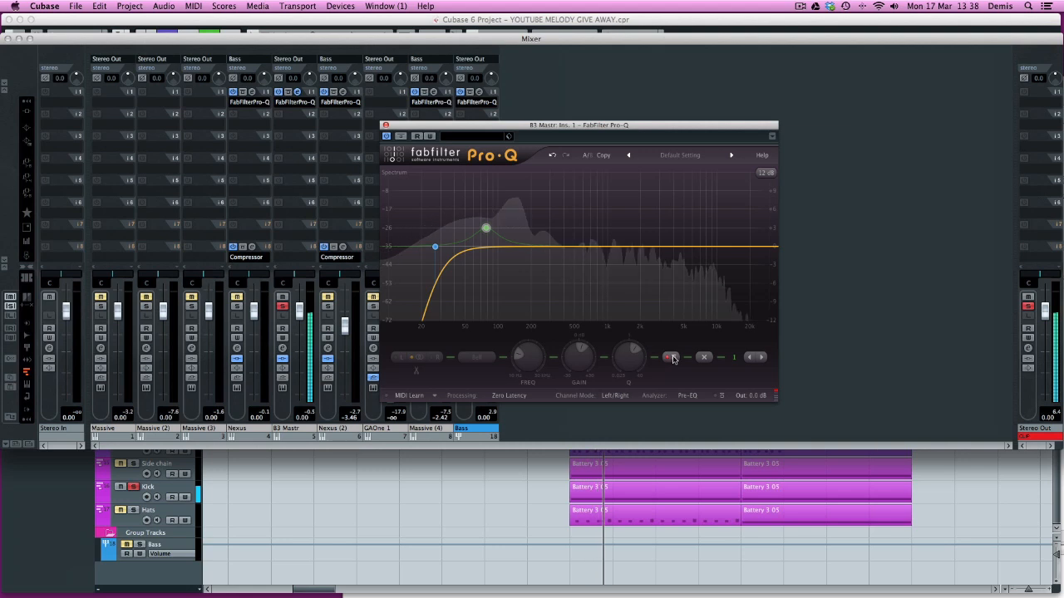
left_click(674, 358)
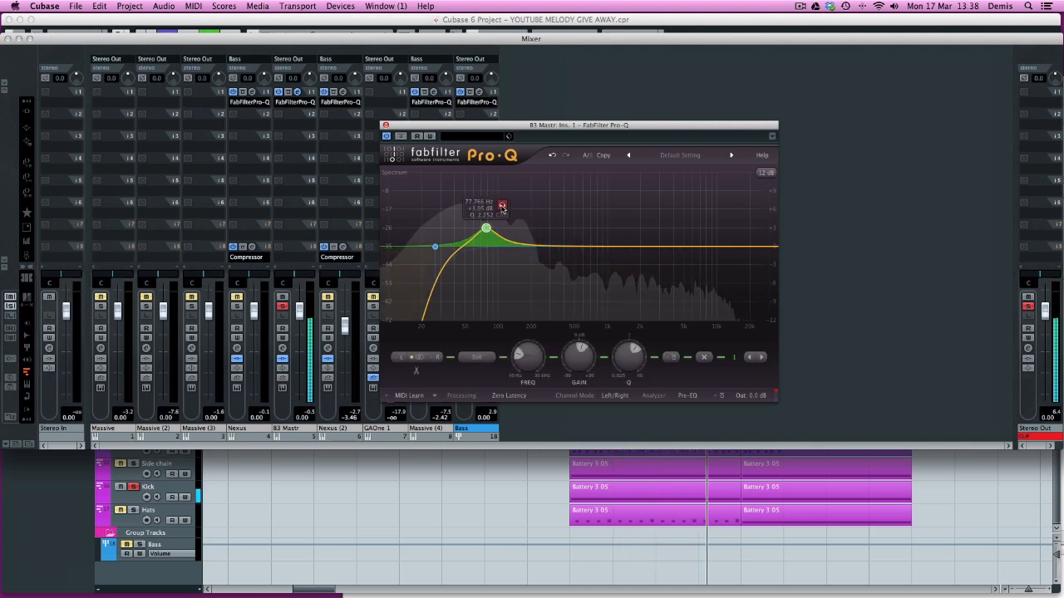
left_click(502, 206)
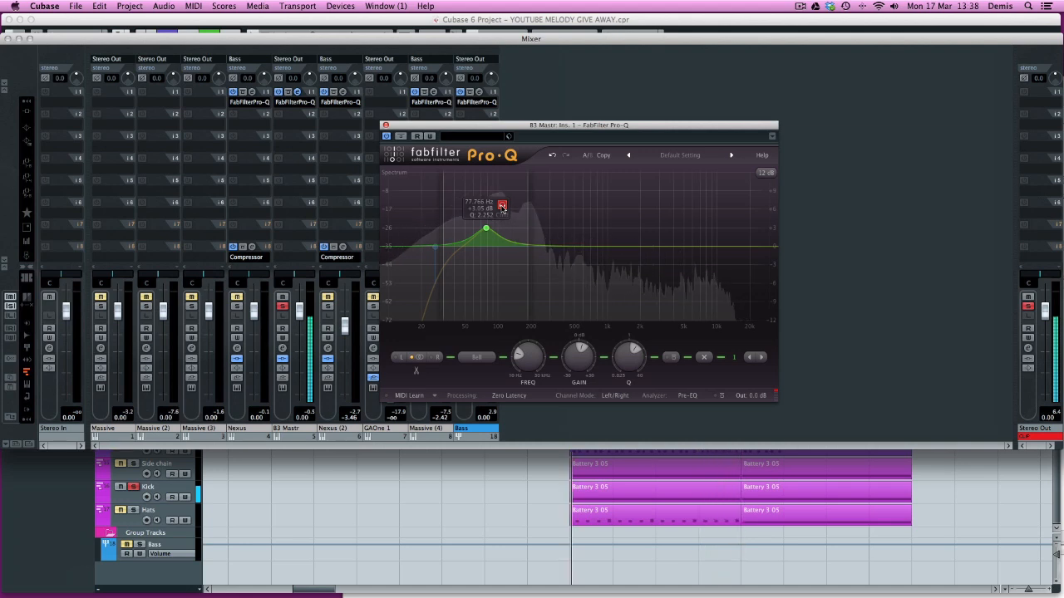
left_click(502, 209)
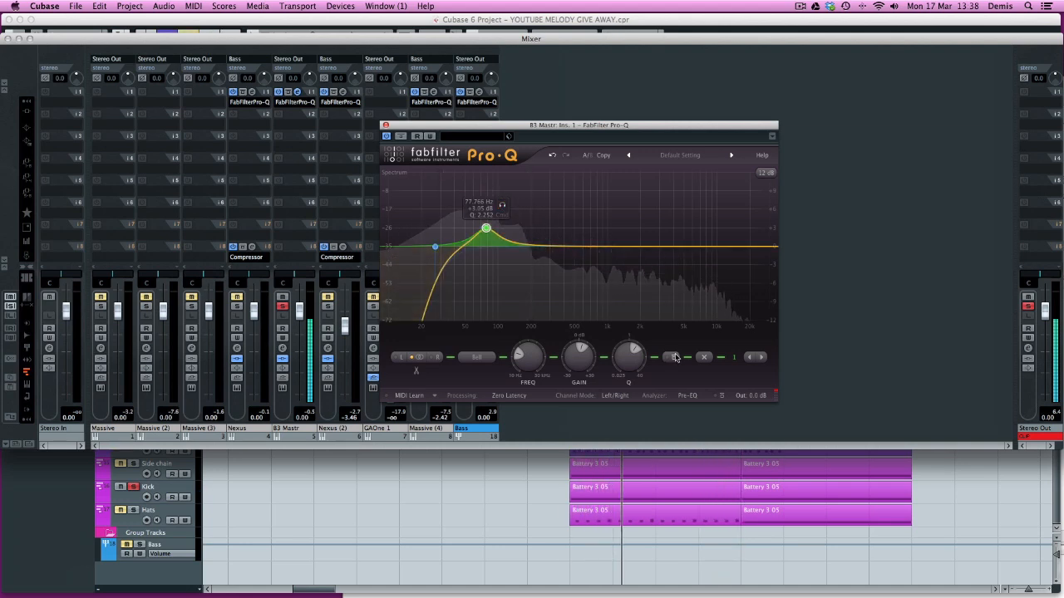
left_click(502, 206)
- Try an extra bell boost of about 2.2 dB near 52 Hz with a Q of about 2.5, and remove it after auditioning
left_click_drag(464, 250, 465, 235)
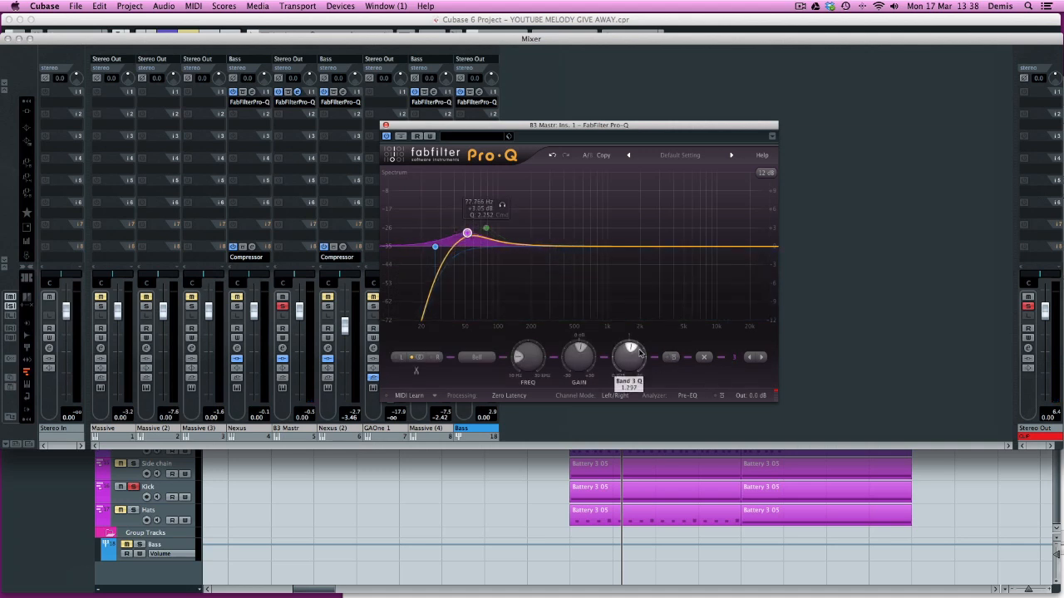
key("space")
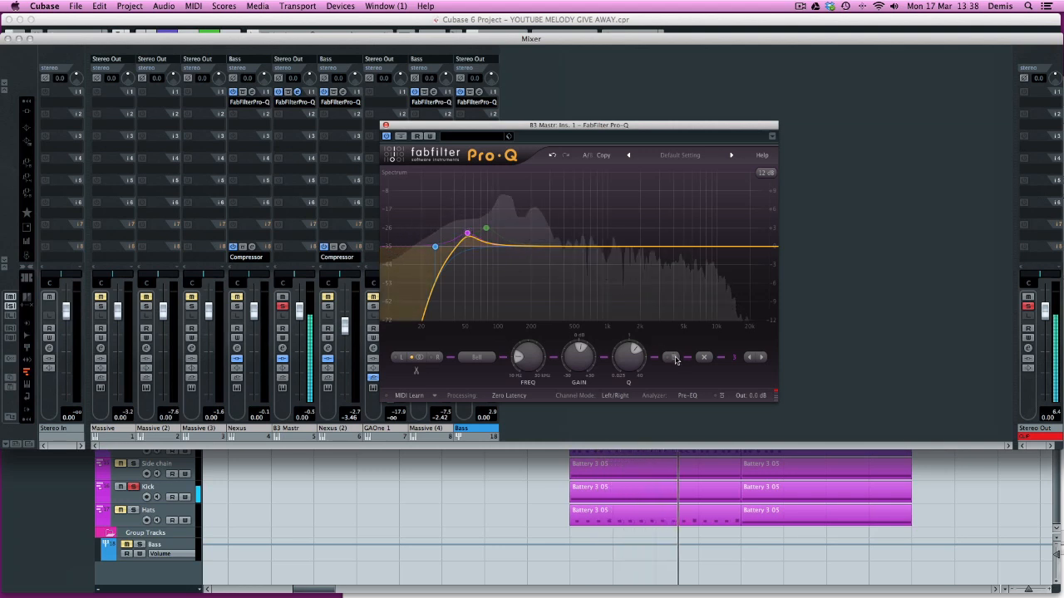
mouse_move(468, 234)
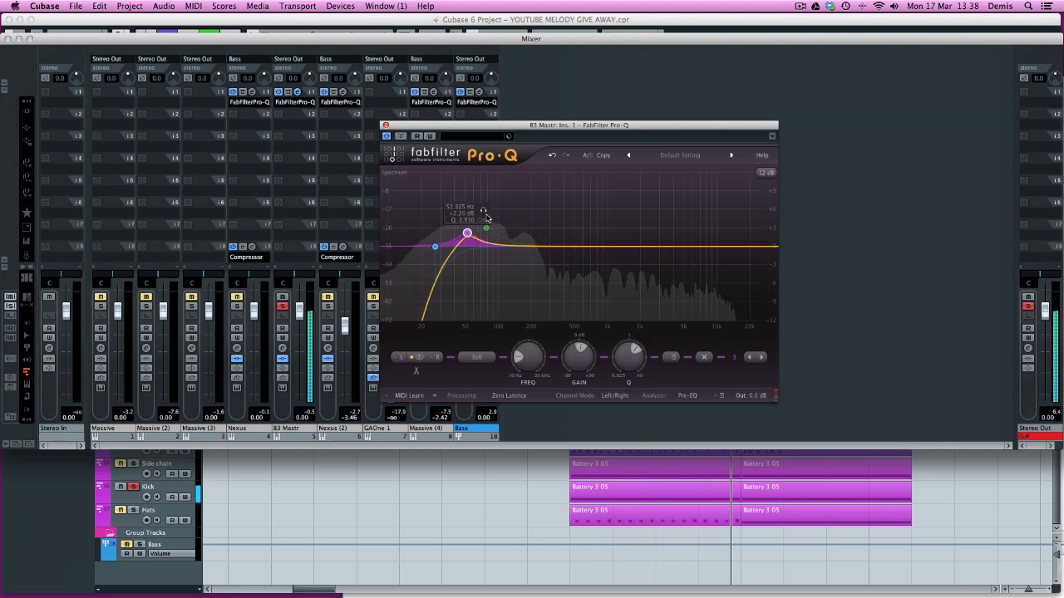
left_click(485, 211)
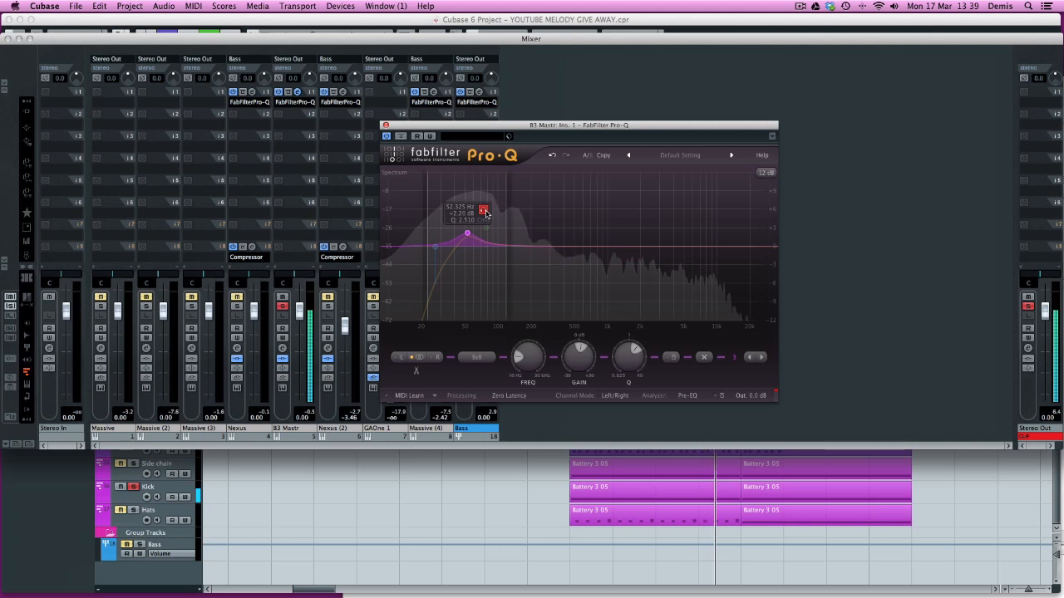
left_click(484, 211)
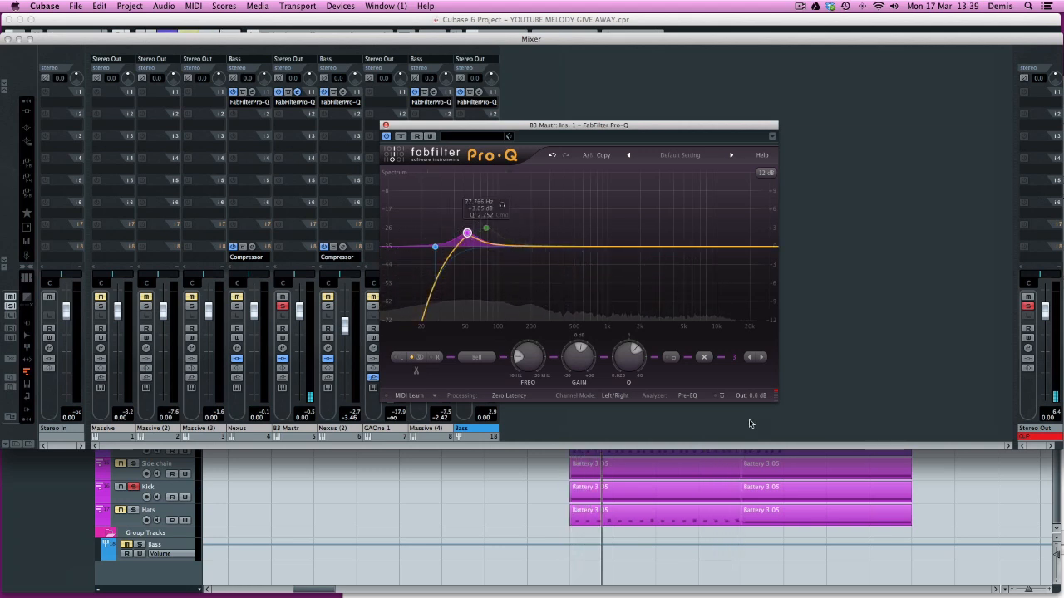
left_click(705, 358)
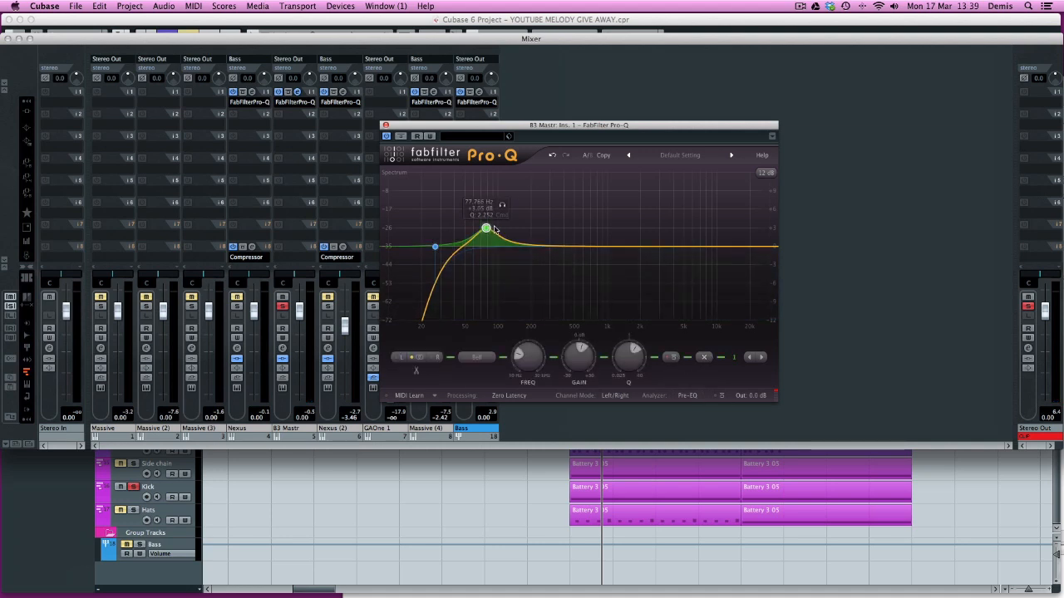
- Play the kick again and listen to its 77.766 Hz boost band in isolation, stopping playback at the end
key("space")
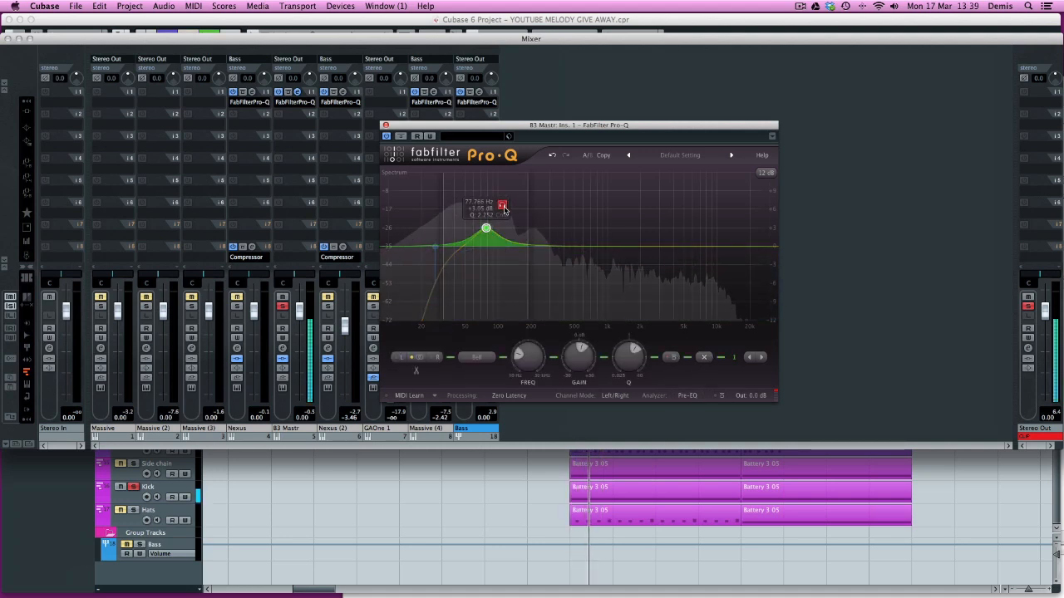
key("space")
left_click(504, 209)
key("space")
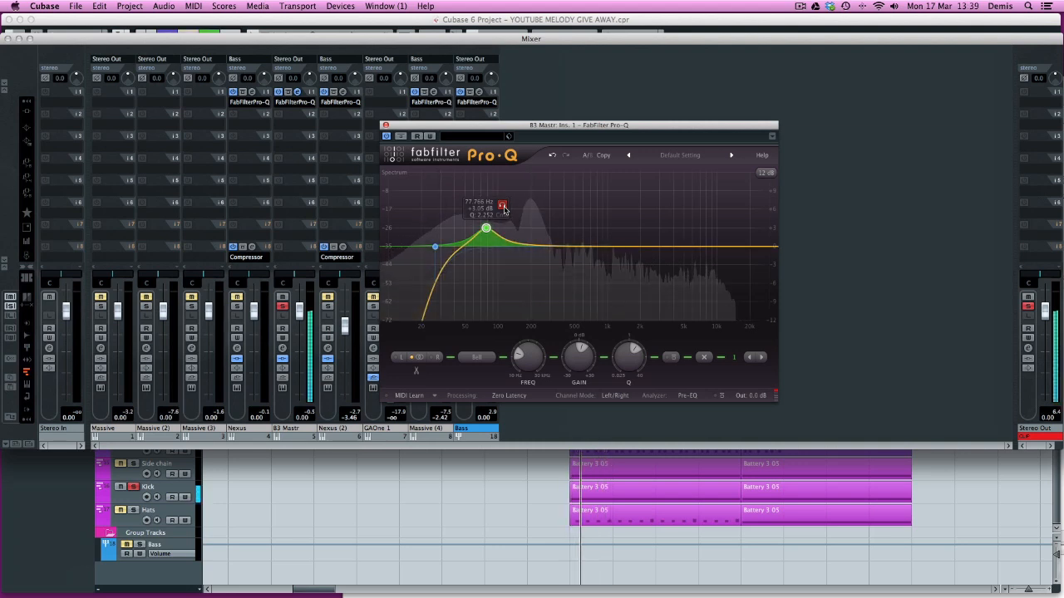
key("space")
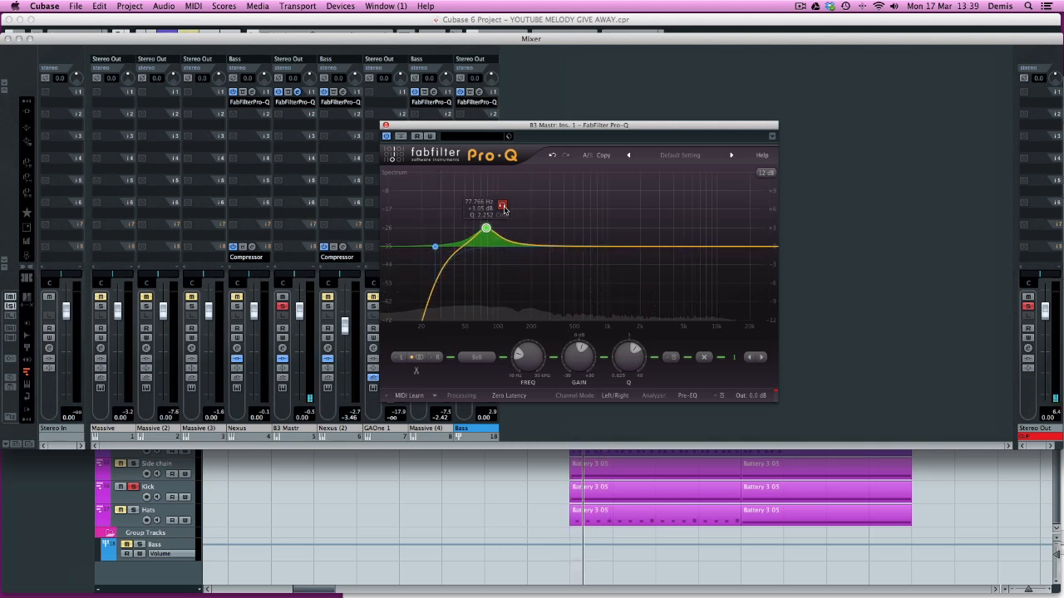
- Solo the Nexus (2) channel again, play it with the kick, and close the B3 Mastr equalizer
left_click(405, 472)
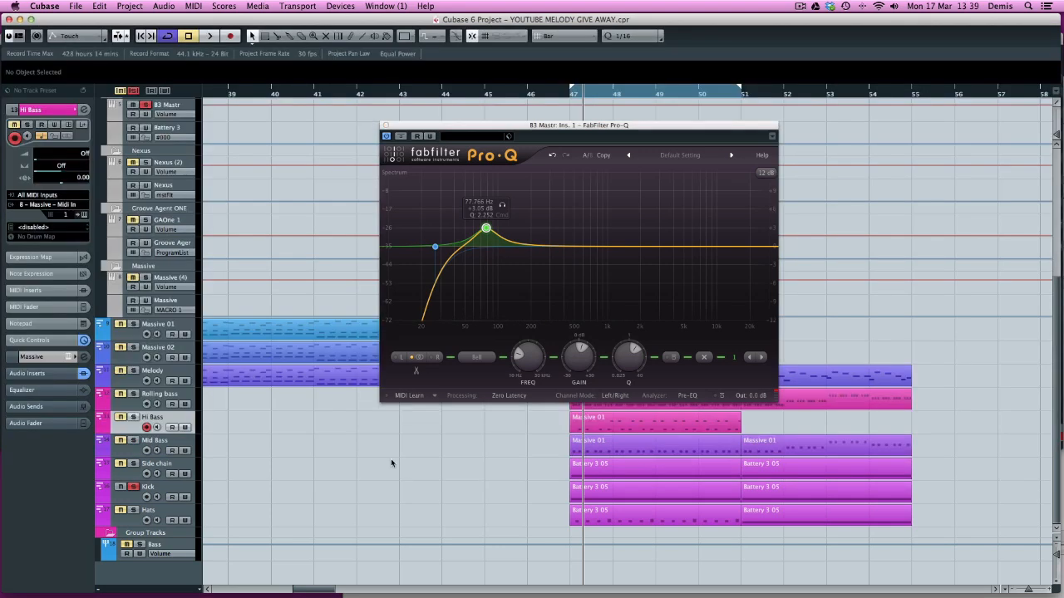
key("F3")
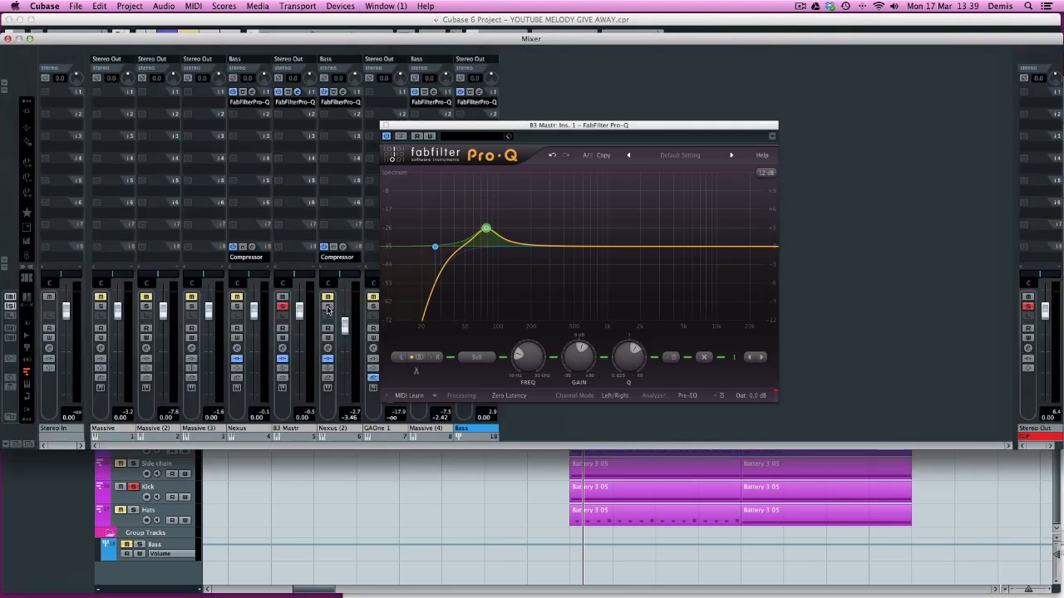
key("space")
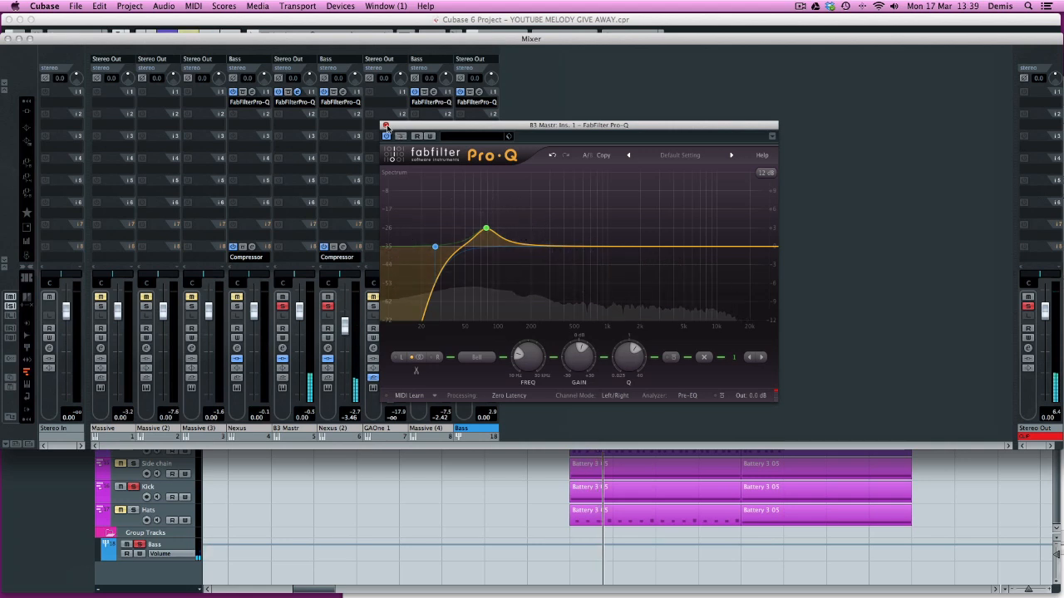
left_click(386, 125)
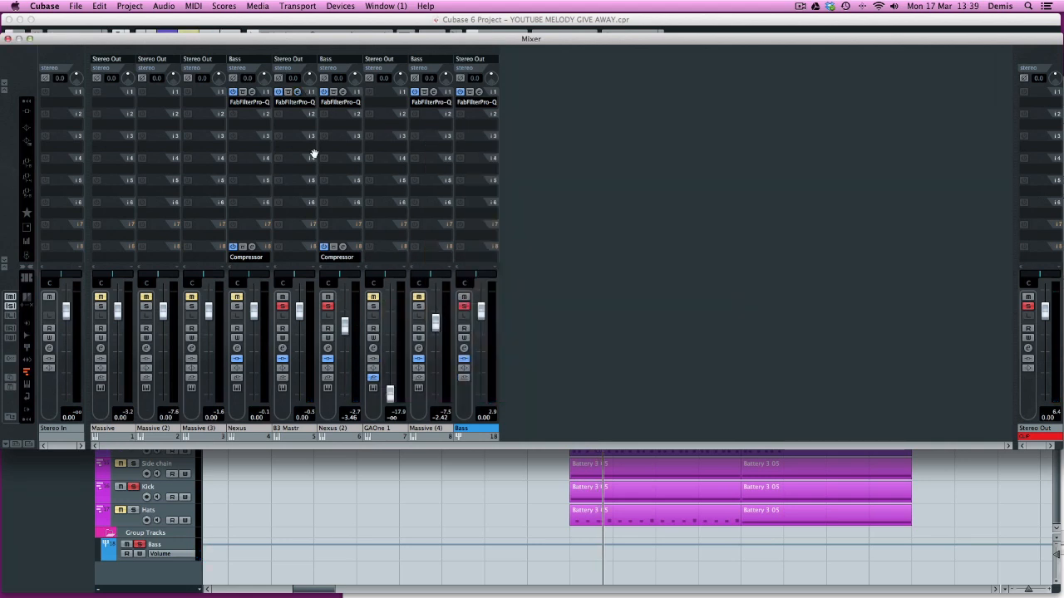
- Open the Pro-Q insert on the Nexus (2) channel and select its disabled 77.766 Hz cut band
left_click(342, 92)
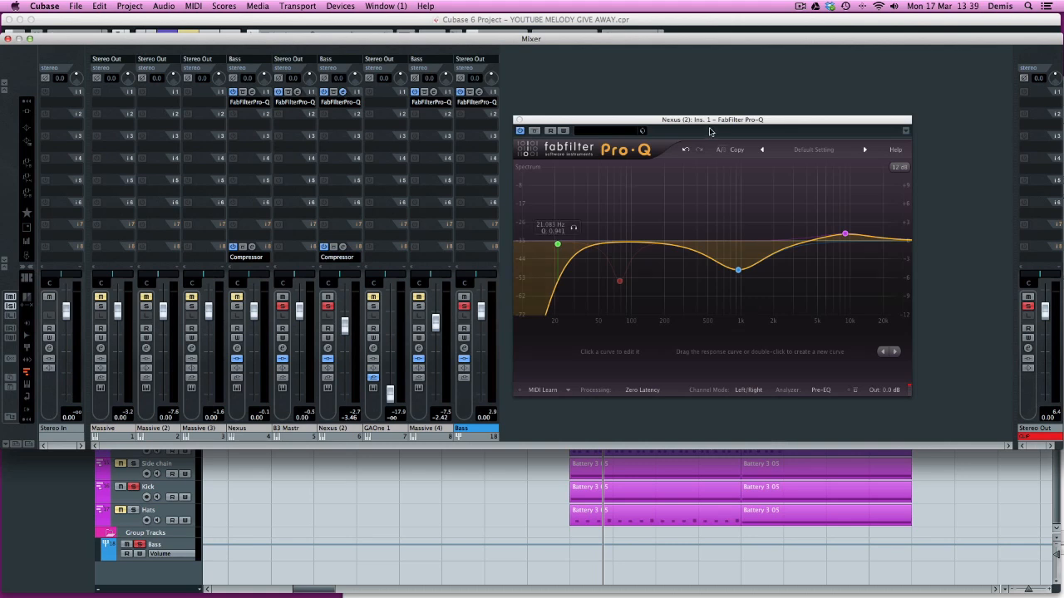
left_click_drag(710, 131, 772, 117)
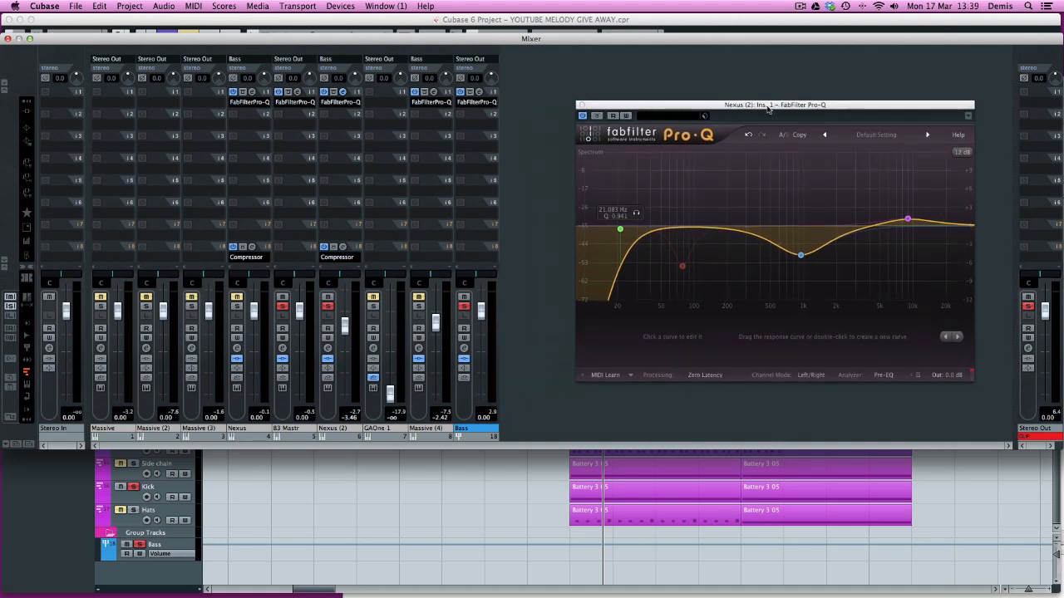
left_click(681, 268)
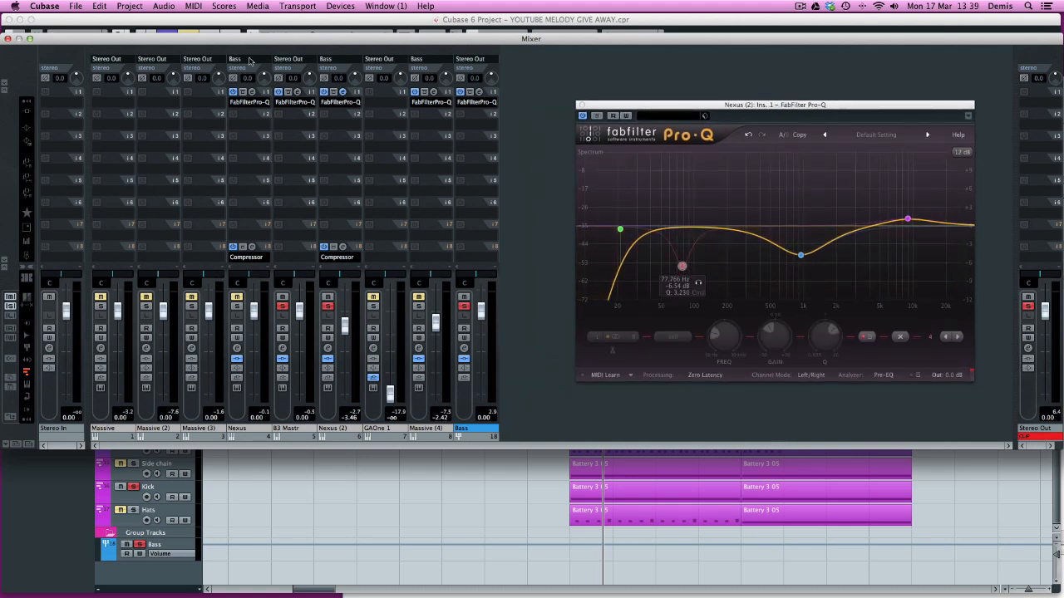
left_click(266, 92)
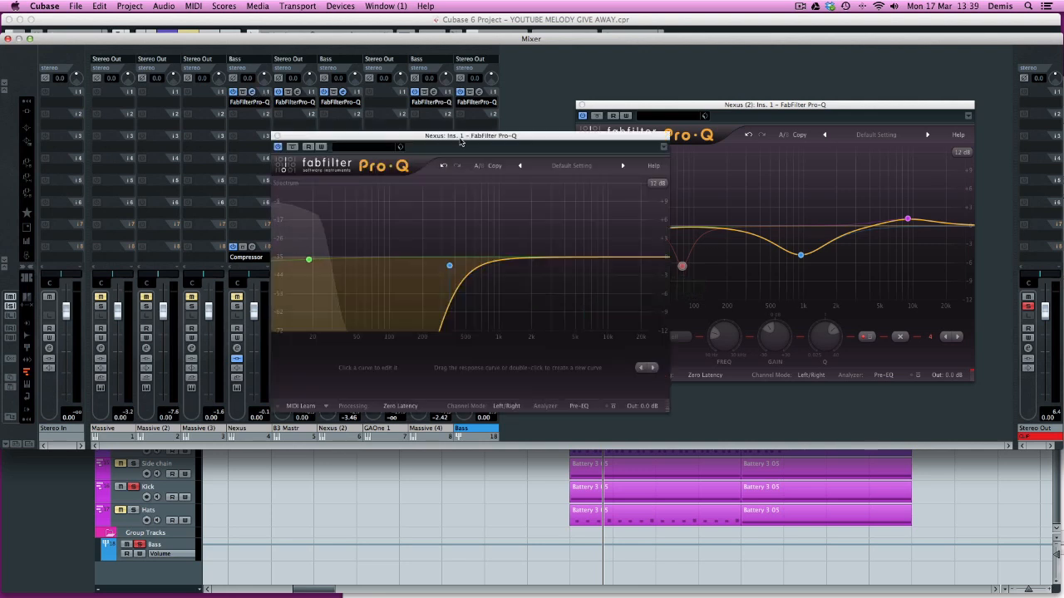
left_click_drag(462, 140, 283, 113)
left_click(94, 110)
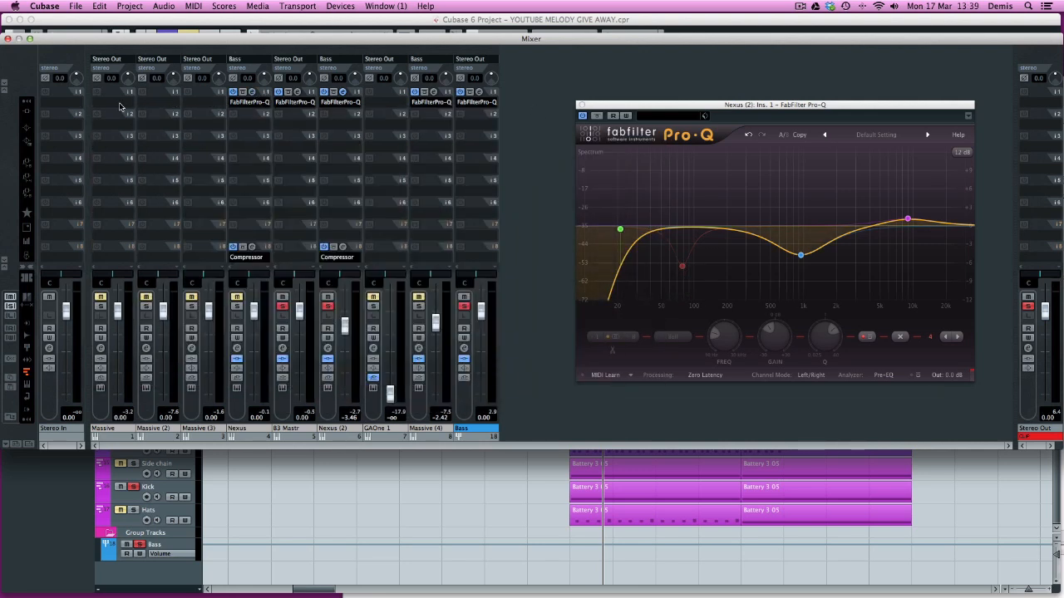
- Reopen the B3 Mastr channel's Pro-Q and arrange it side by side with the Nexus (2) equalizer
left_click(297, 92)
left_click_drag(536, 126, 246, 114)
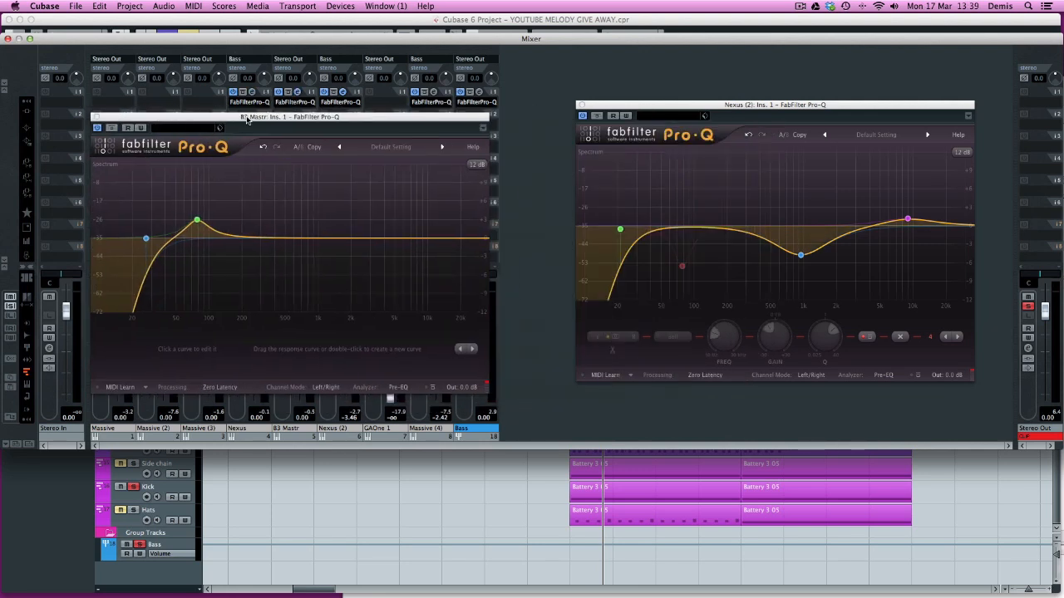
left_click_drag(604, 109, 514, 120)
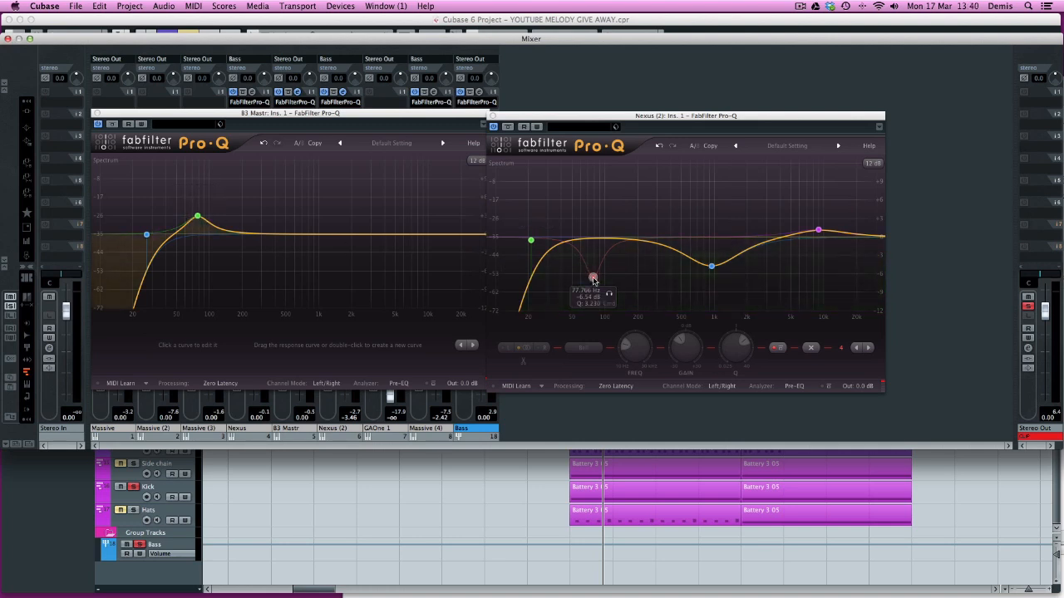
- Play the kick and bass together and audition the 77.766 Hz band in isolation on each equalizer in turn
key("space")
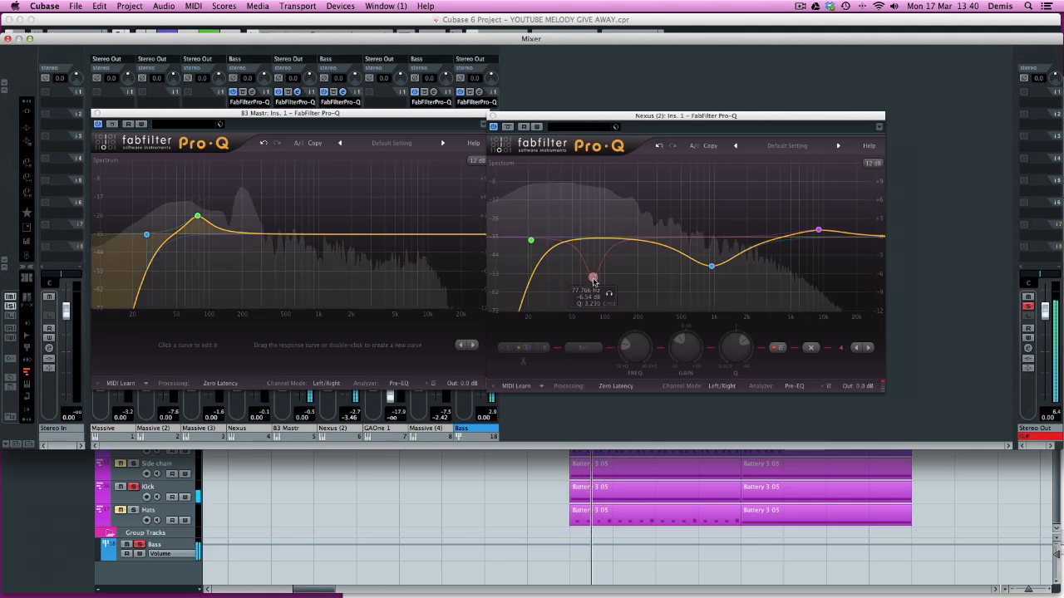
left_click(609, 294)
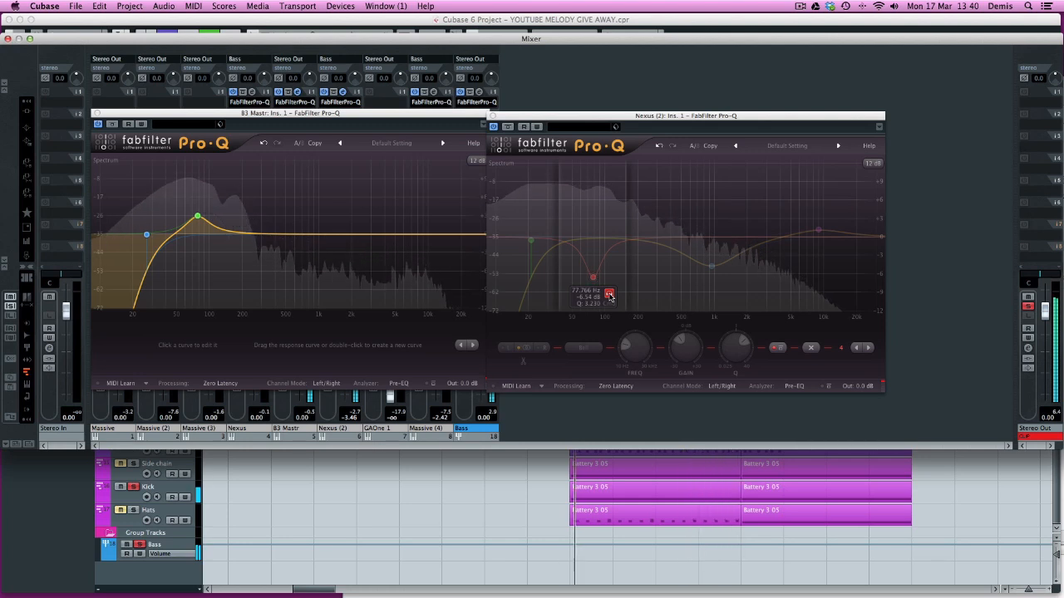
left_click(609, 294)
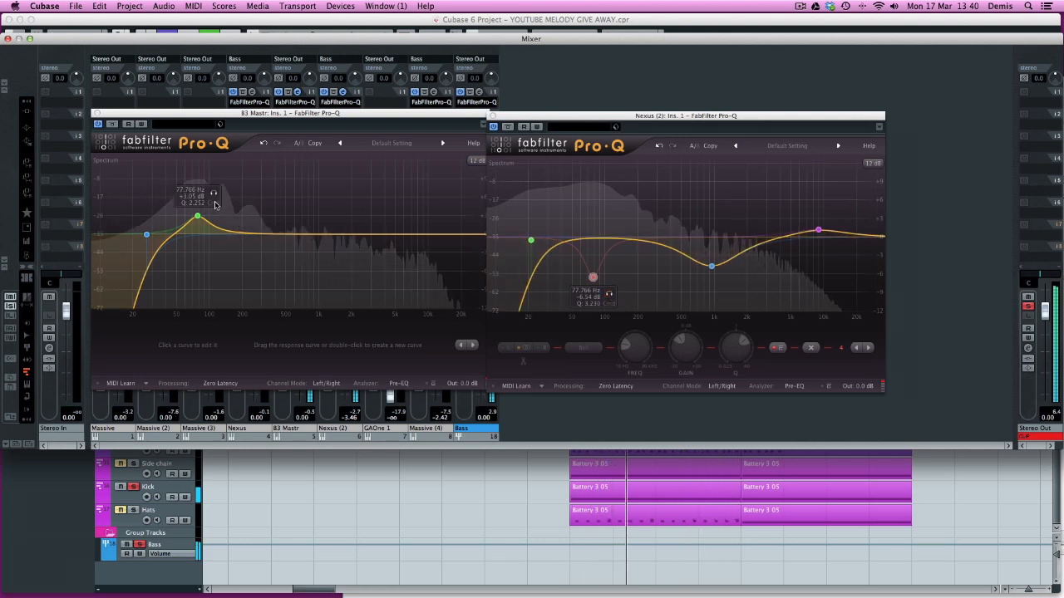
left_click(214, 195)
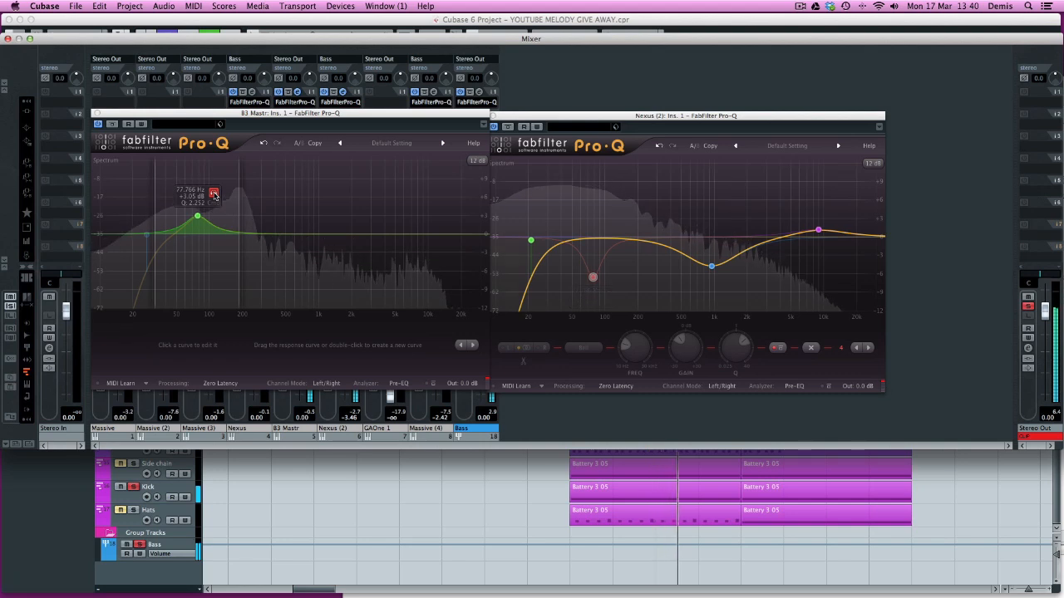
left_click(214, 195)
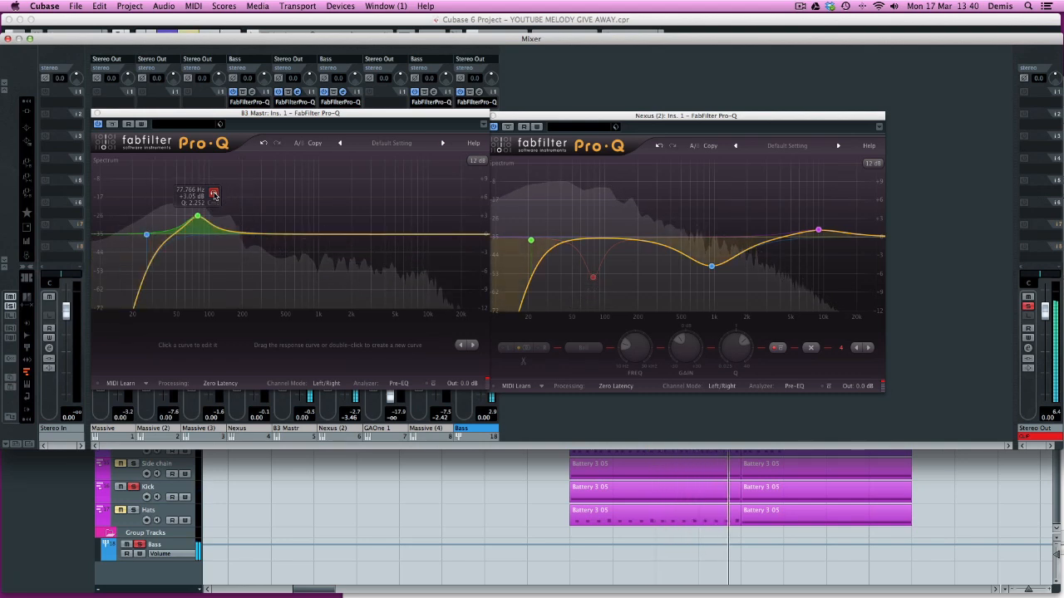
- Stop playback, enable the 77.766 Hz cut band on the Nexus (2) equalizer, and restart the kick and bass
key("space")
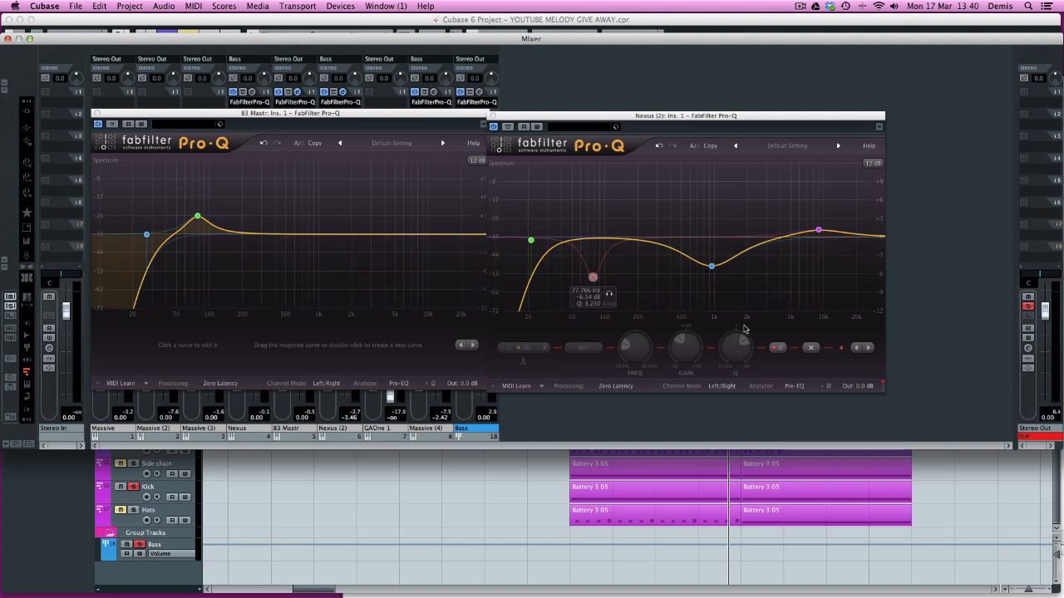
left_click(593, 277)
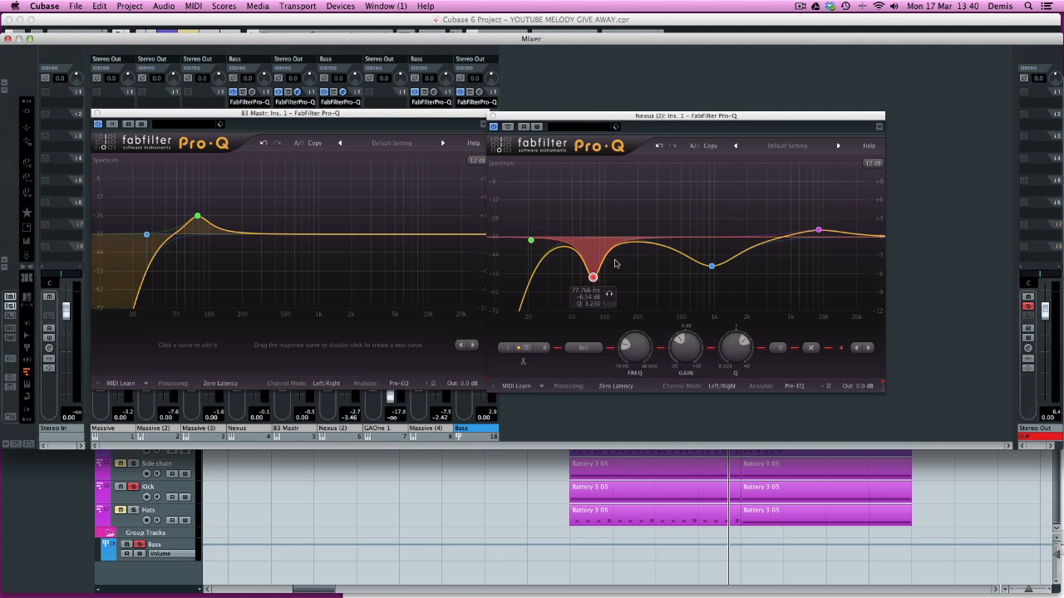
key("space")
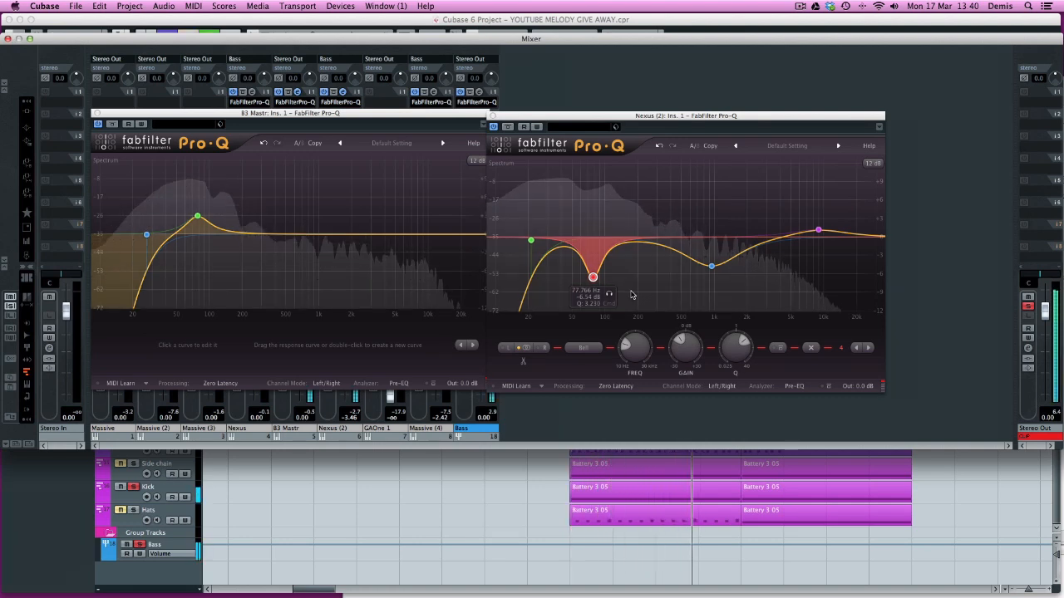
- Compare the playing mix with the Nexus (2) 77.766 Hz cut off and on, and check the equalizer bypasses
left_click(778, 348)
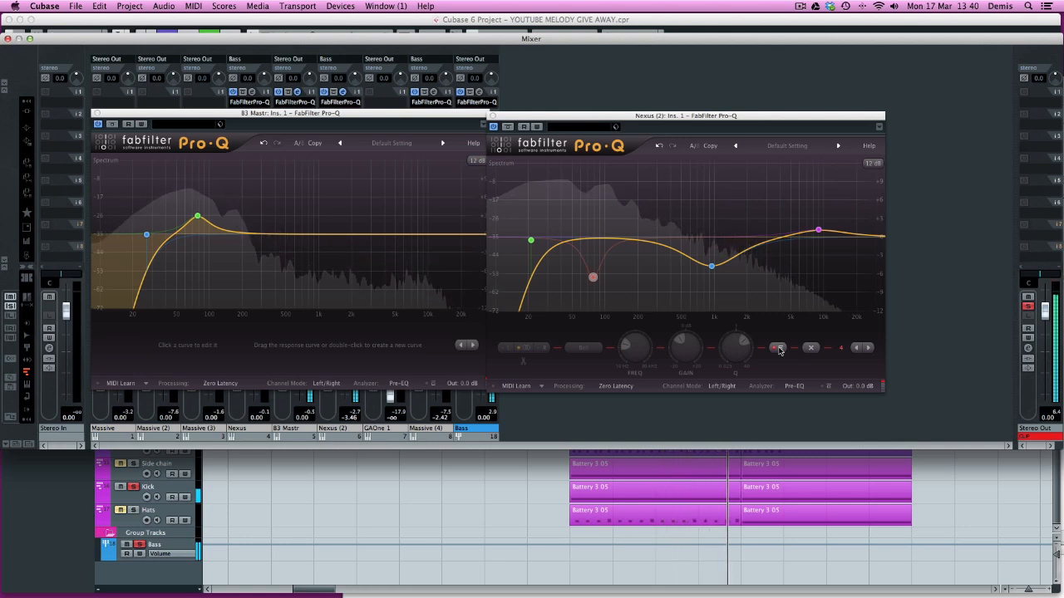
left_click(778, 348)
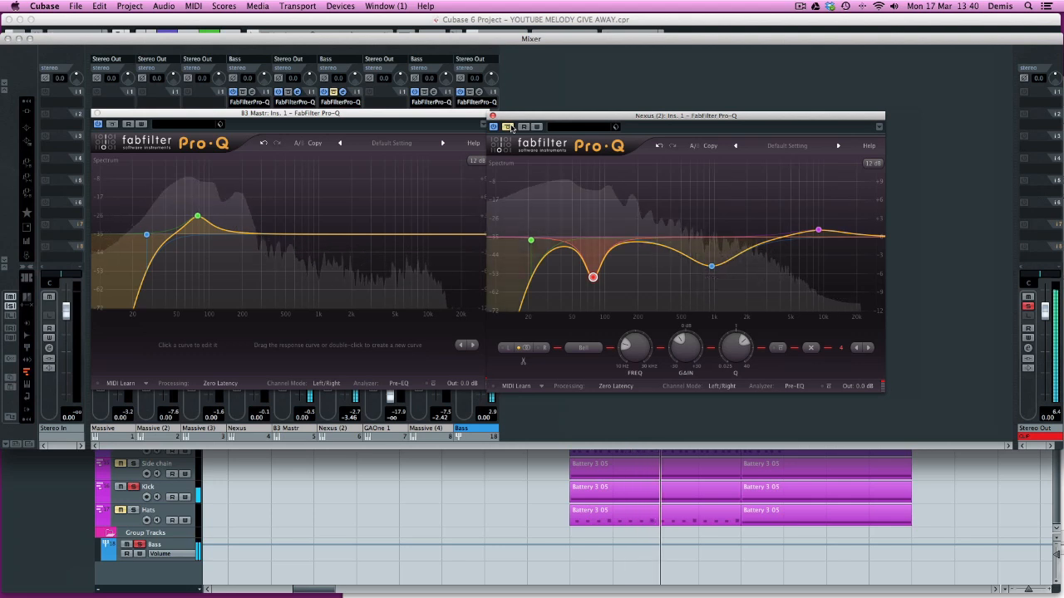
left_click(114, 125)
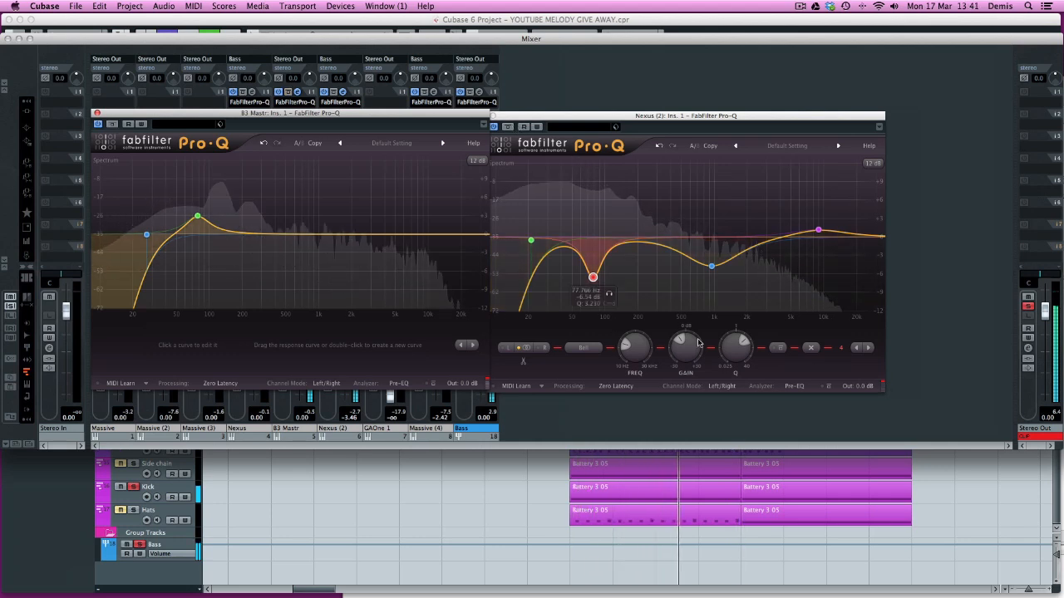
left_click(778, 348)
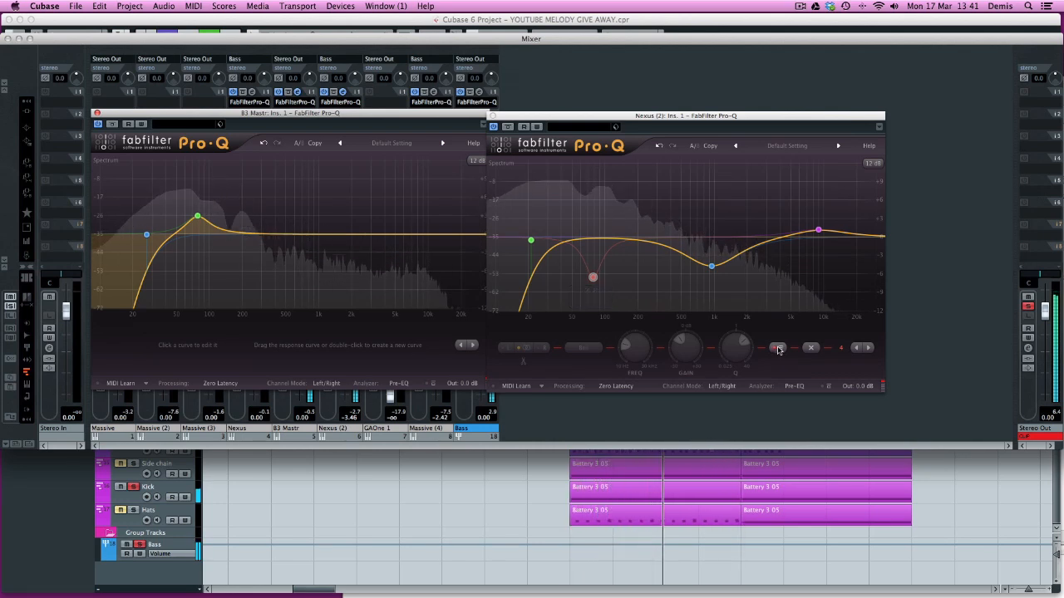
left_click(778, 349)
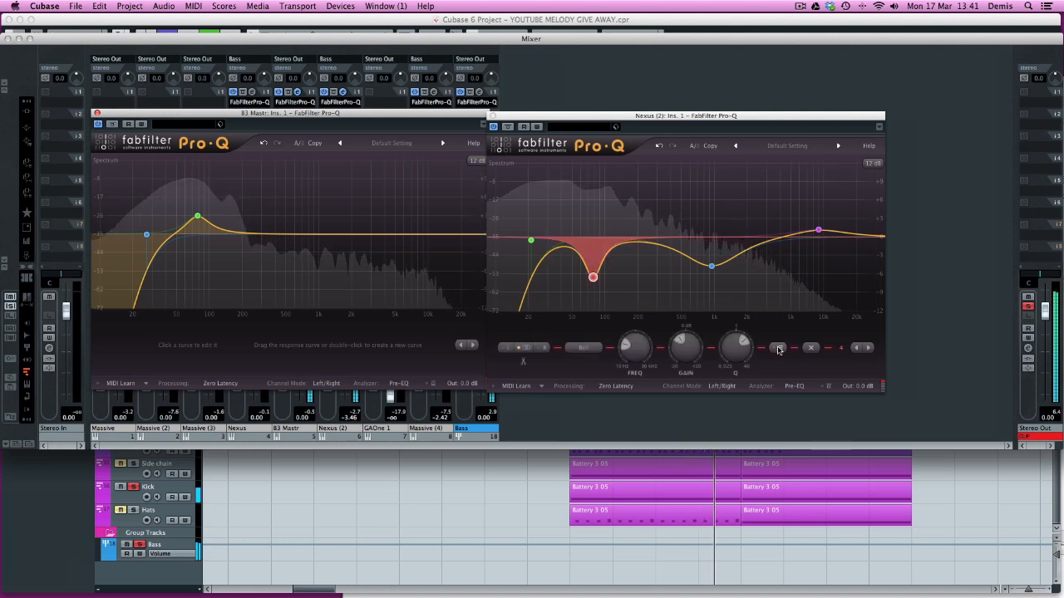
left_click(778, 349)
left_click(778, 348)
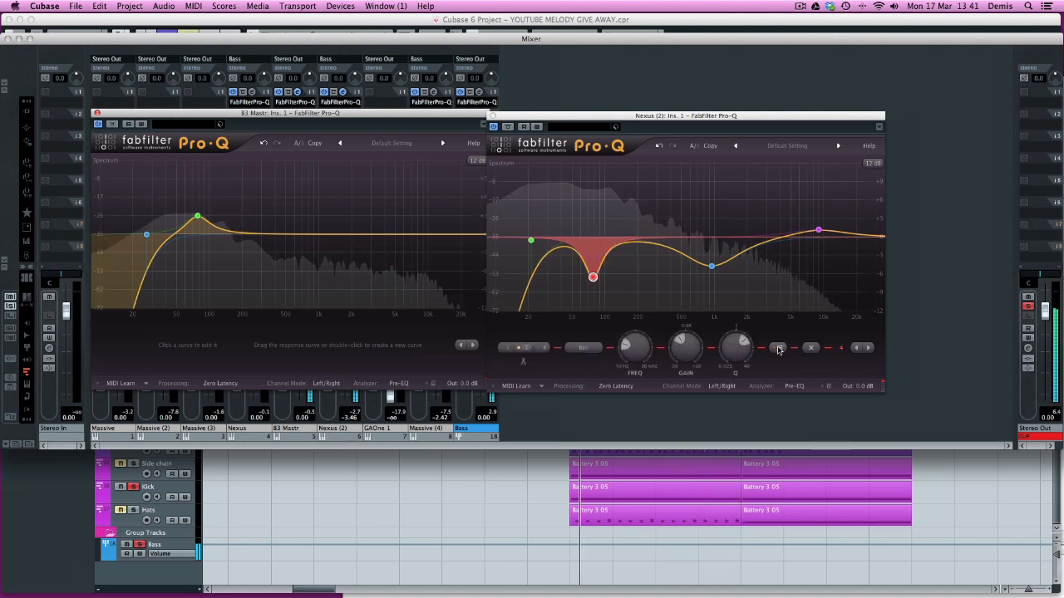
- Bring the project window forward, replay the kick and bass, and check the B3 Mastr equalizer's bypass
left_click(466, 468)
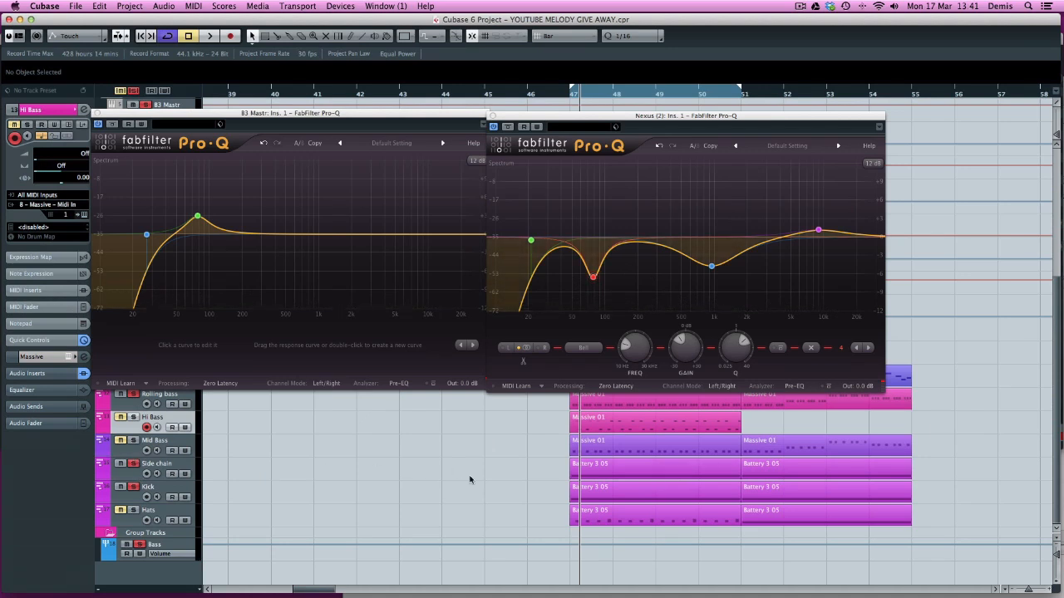
key("space")
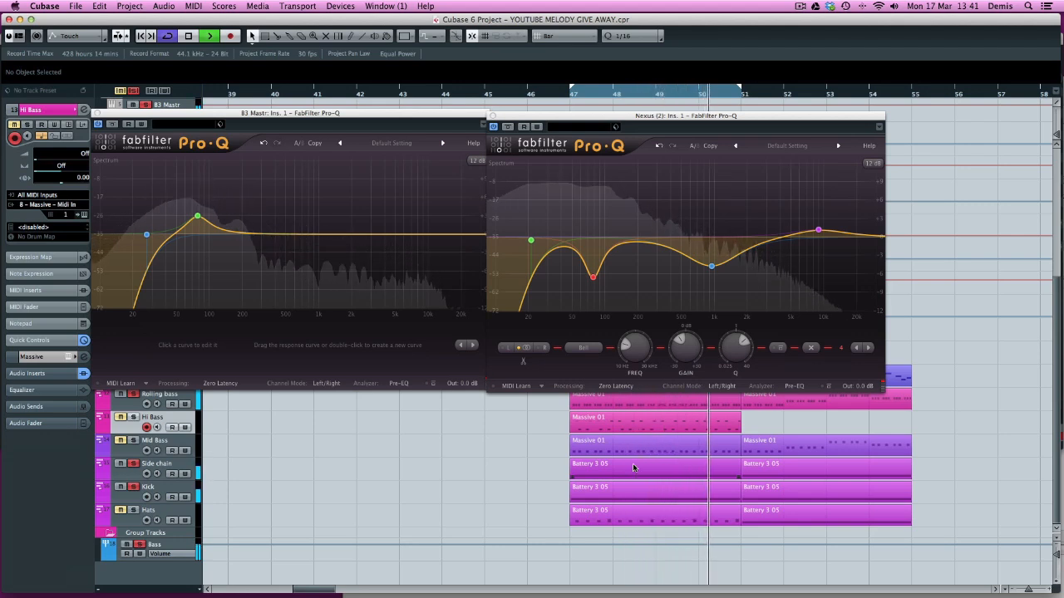
mouse_move(192, 220)
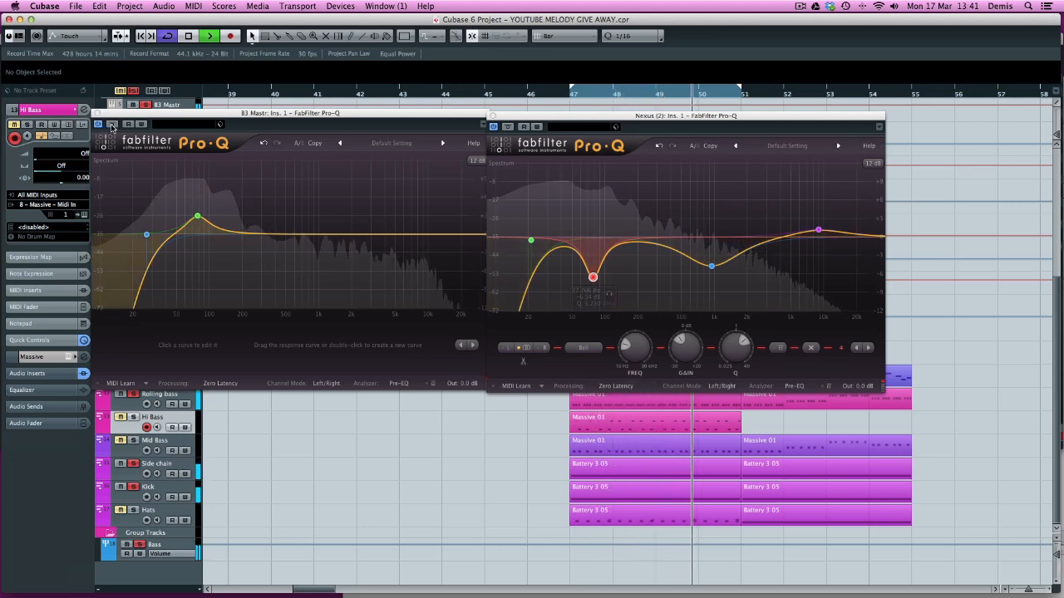
left_click(111, 127)
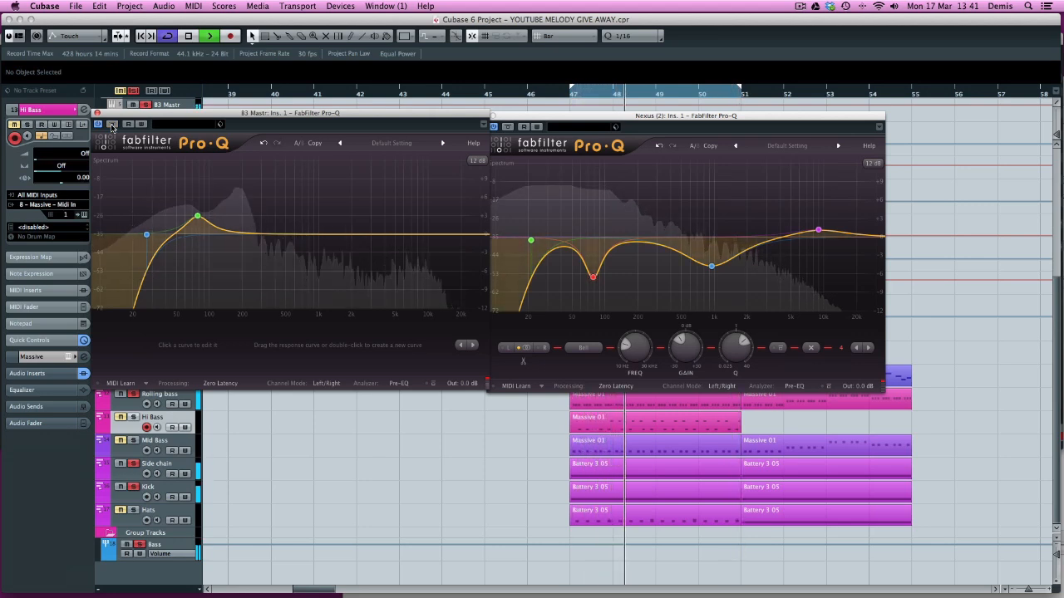
key("space")
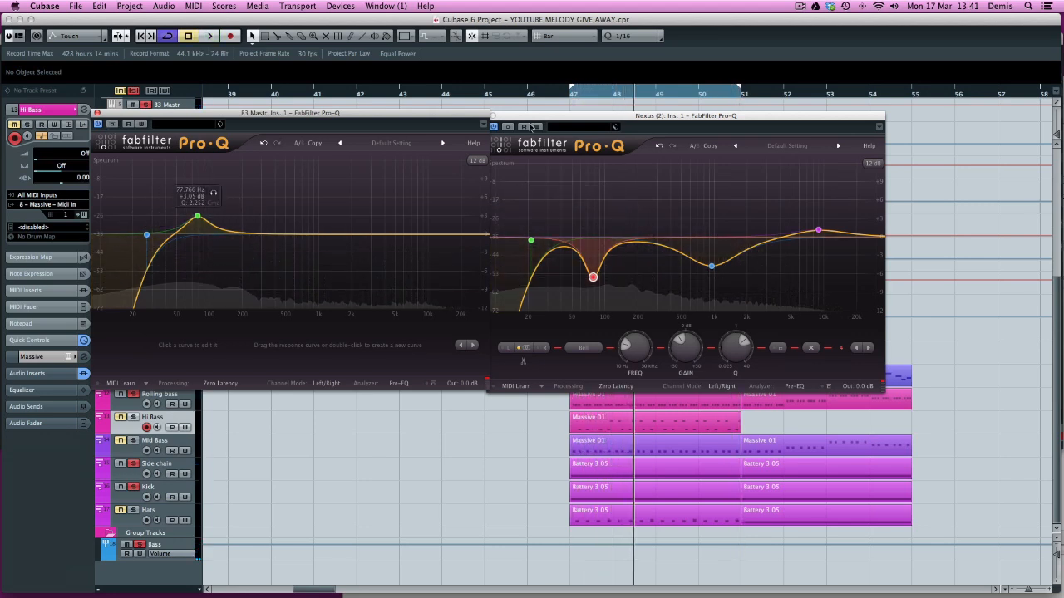
key("space")
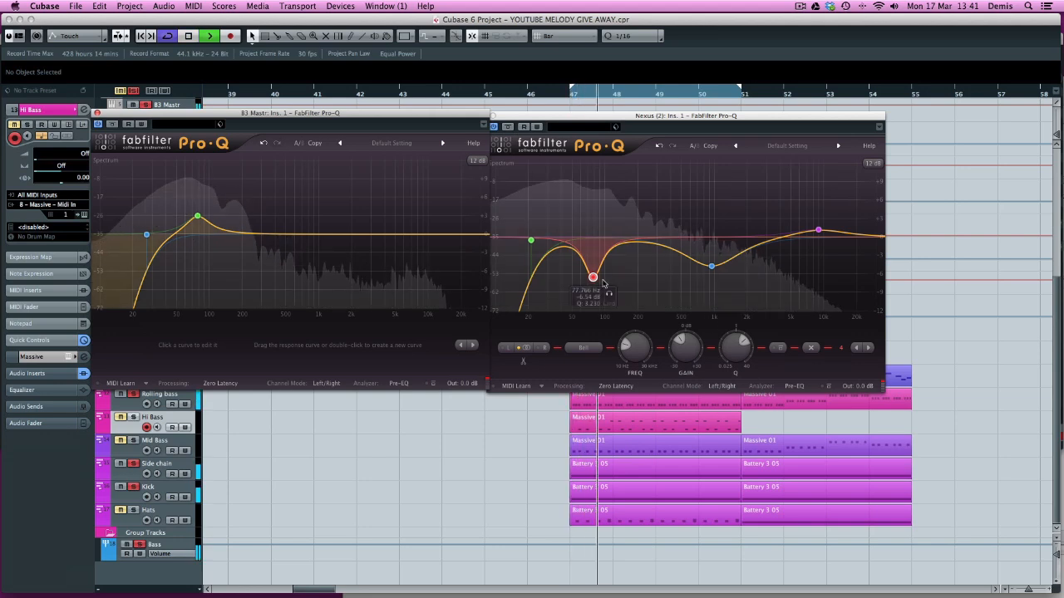
- Toggle the Nexus (2) 77.766 Hz cut repeatedly during playback to compare the low end, leaving it enabled, and stop
left_click(779, 347)
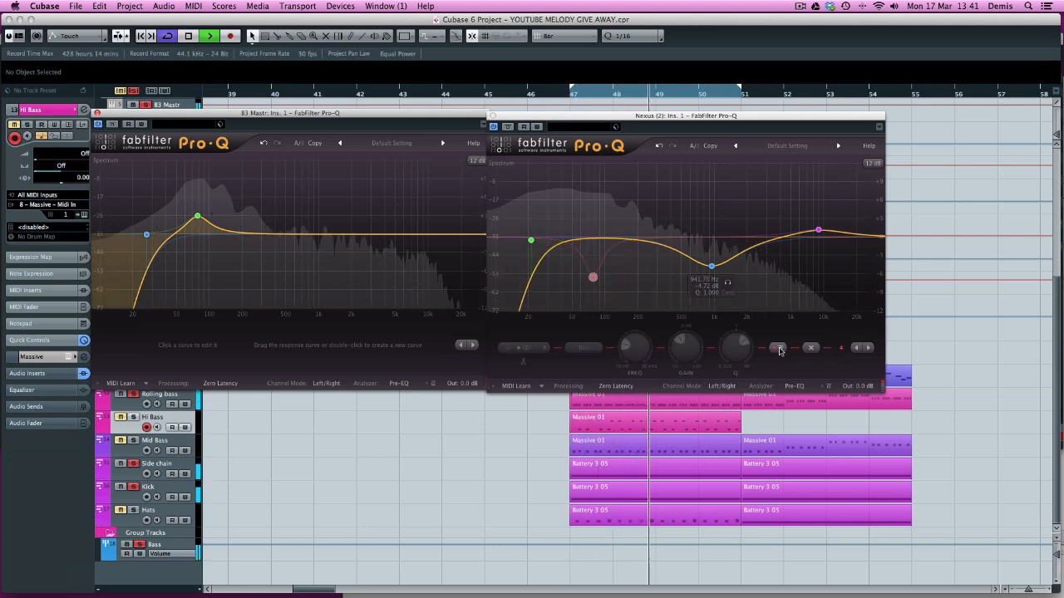
left_click(779, 348)
left_click(778, 348)
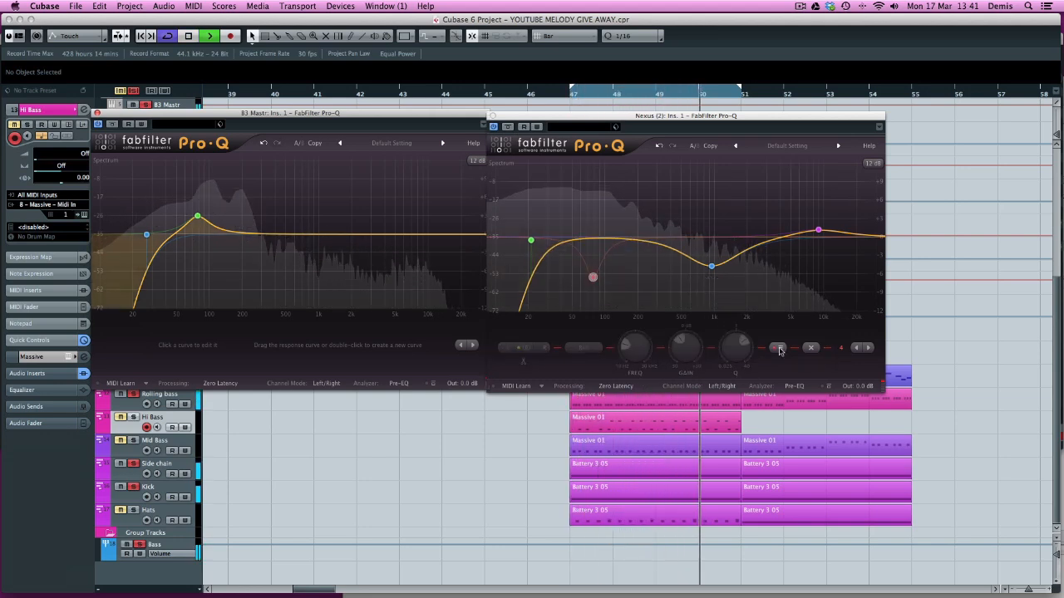
left_click(778, 347)
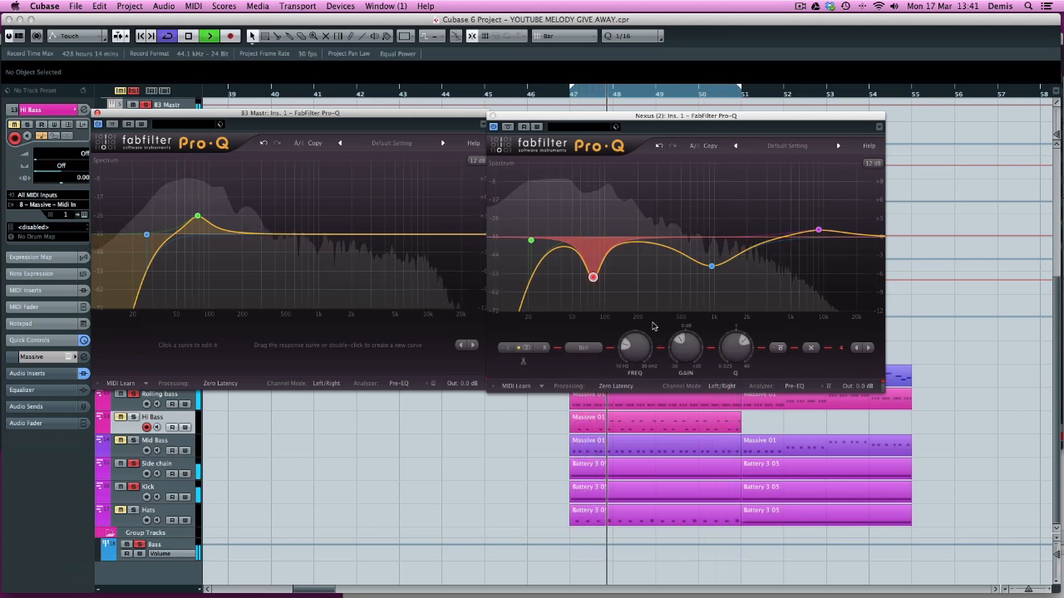
left_click(778, 347)
left_click(779, 347)
left_click(779, 348)
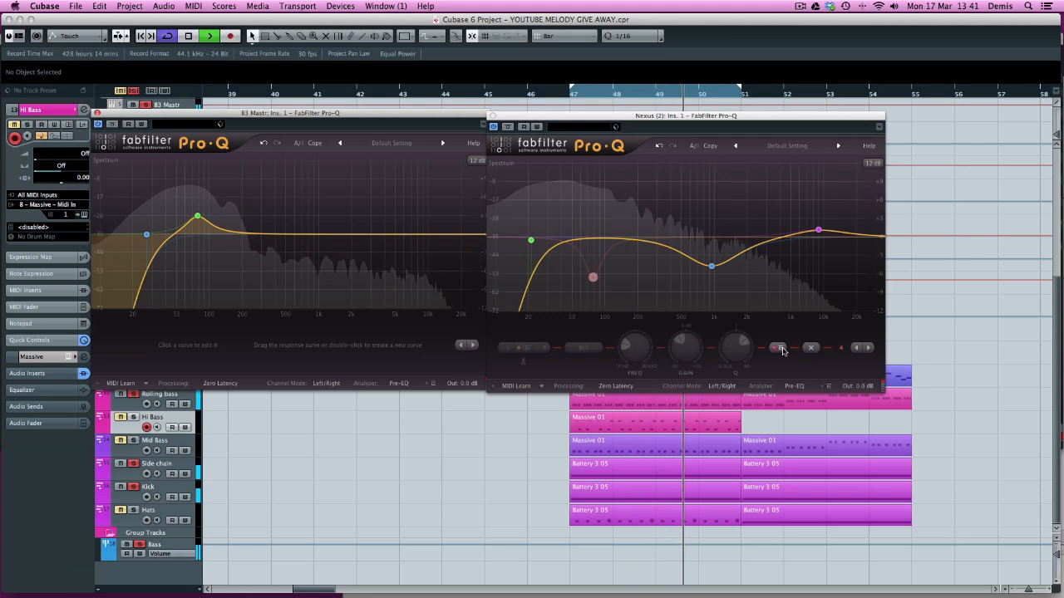
left_click(779, 347)
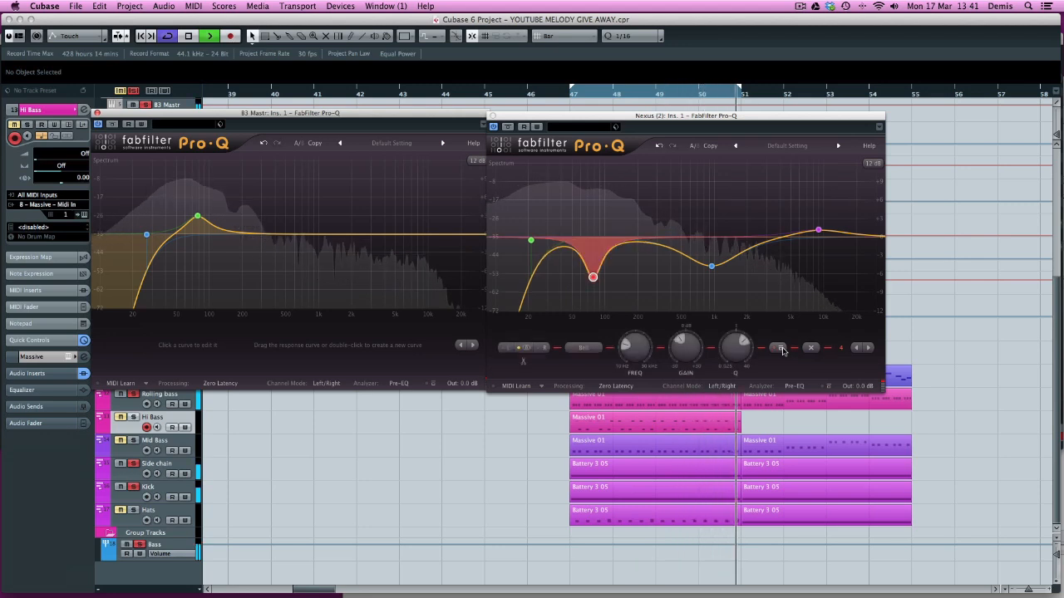
left_click(778, 347)
left_click(778, 348)
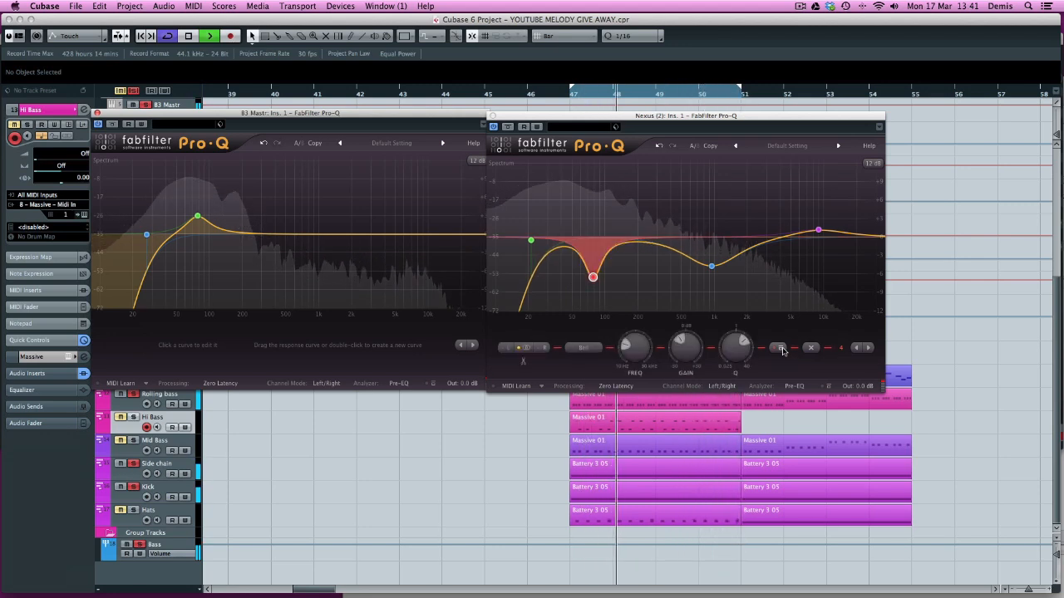
key("space")
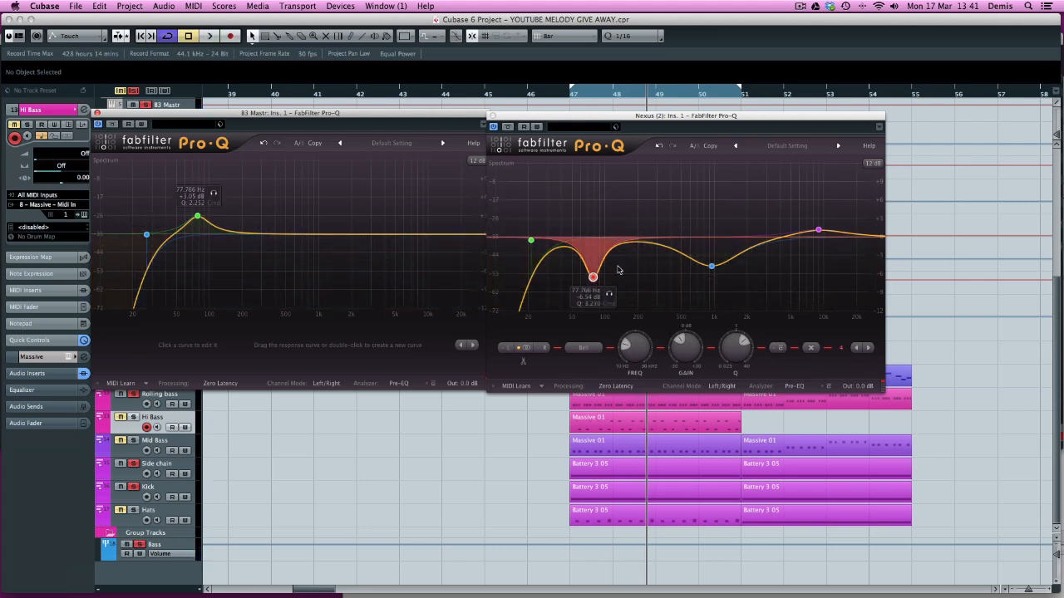
- Close the Nexus (2) and B3 Mastr equalizers and play the kick and rolling bass loop
left_click(492, 117)
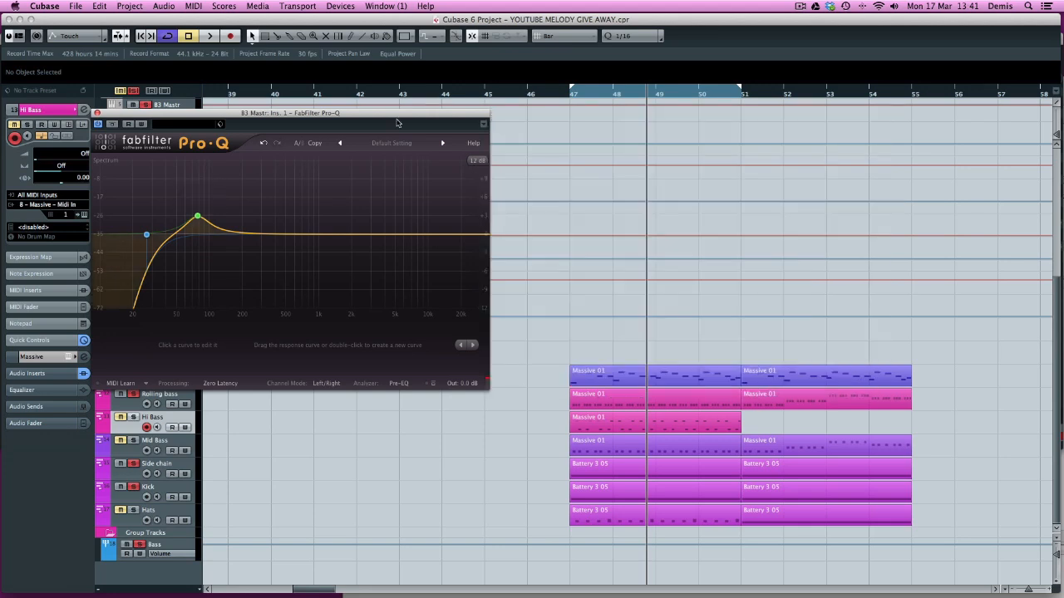
left_click(98, 116)
key("space")
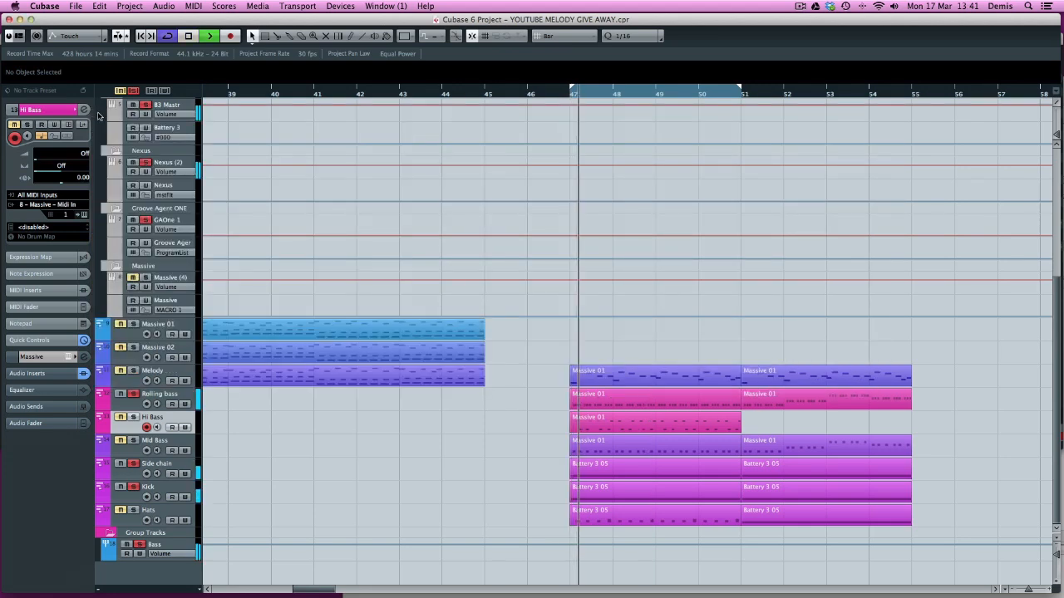
key("space")
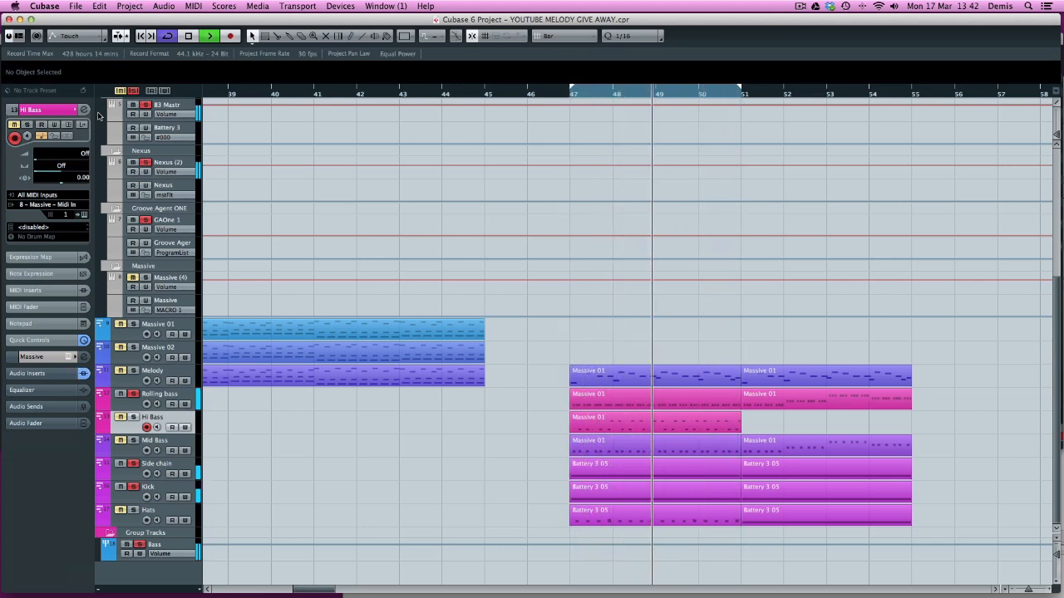
key("space")
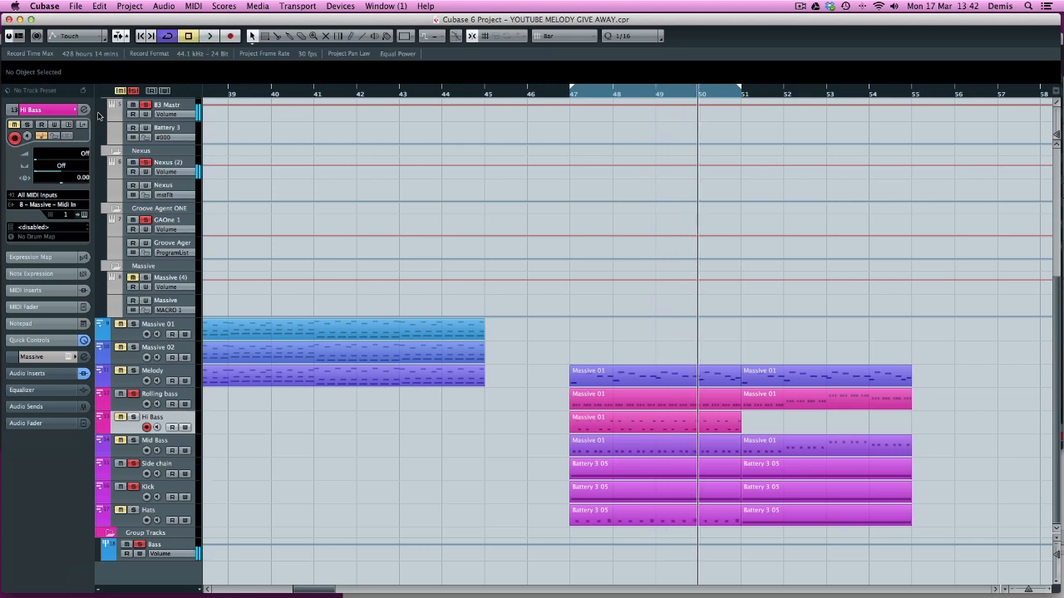
key("space")
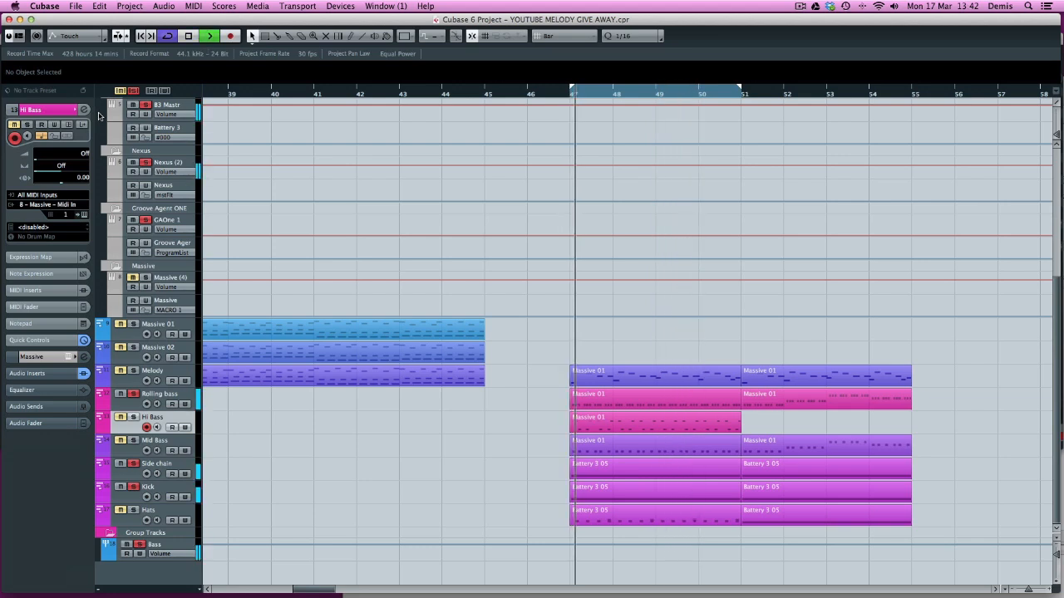
- Solo the Mid Bass and Hats tracks as well and play them with the kick and rolling bass
key("F3")
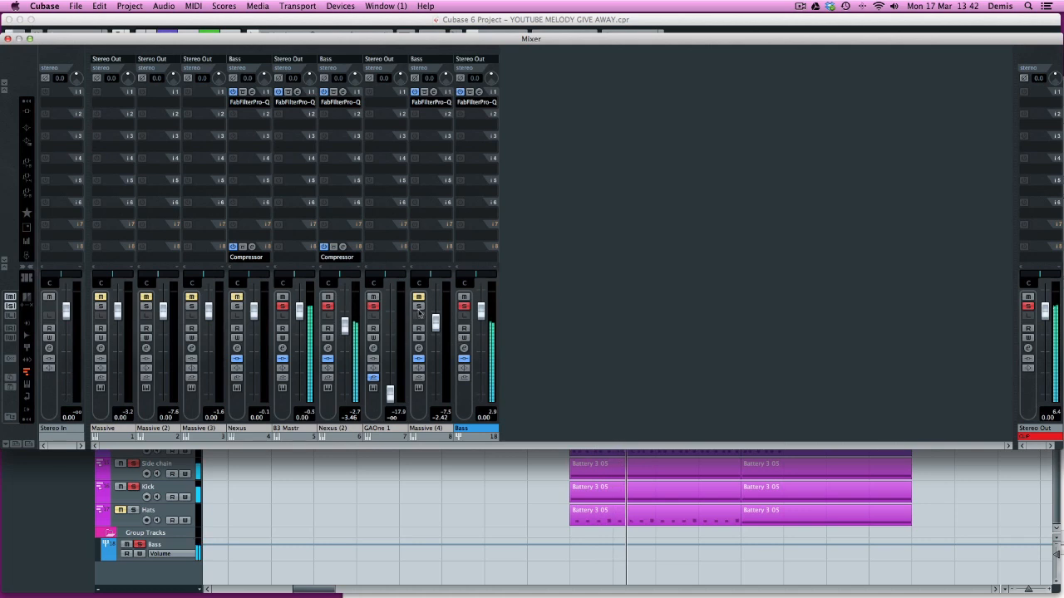
key("F3")
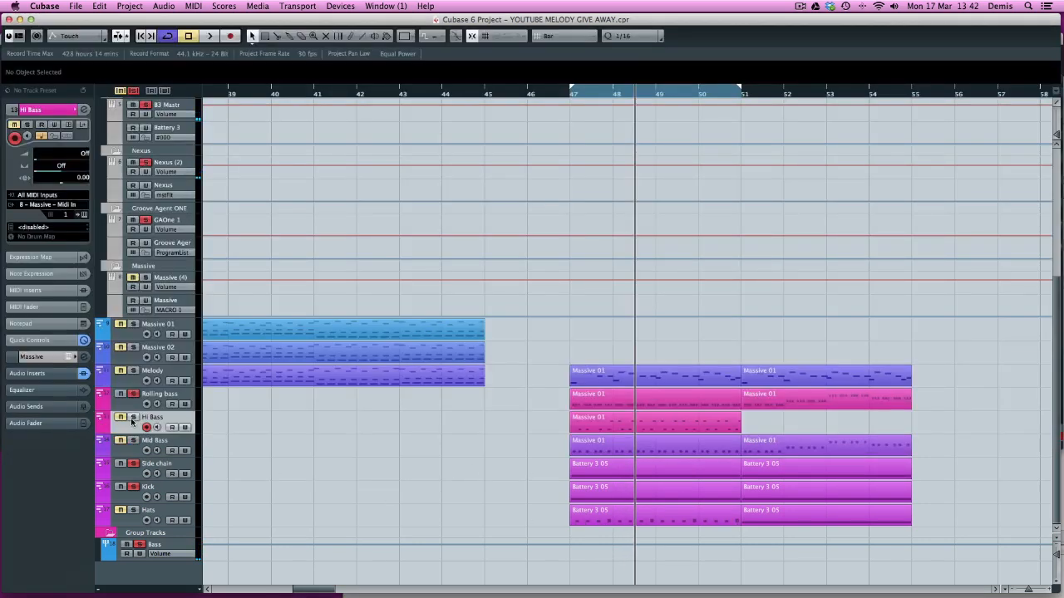
key("space")
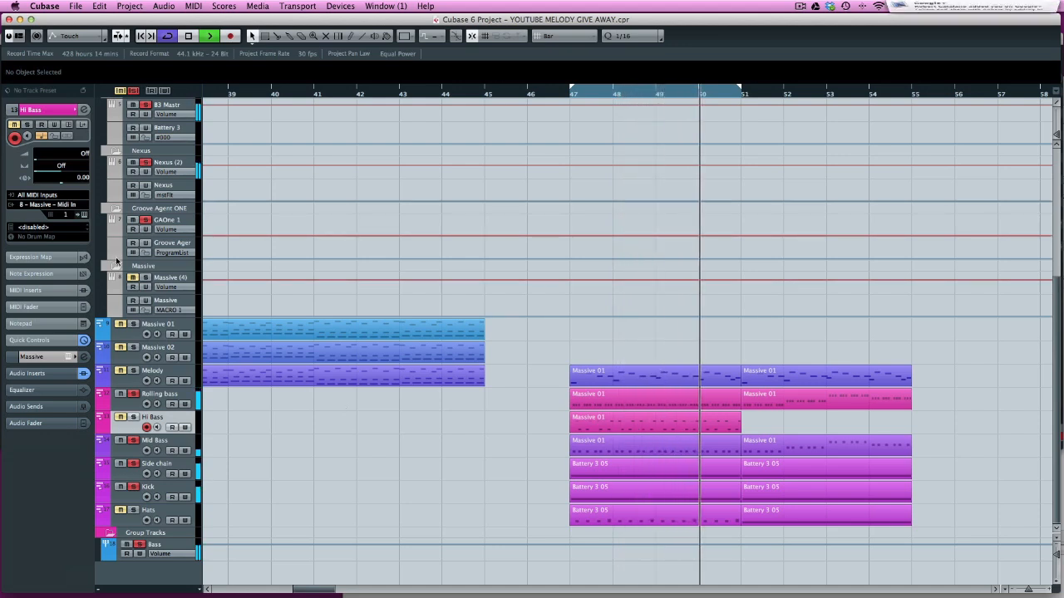
left_click(134, 510)
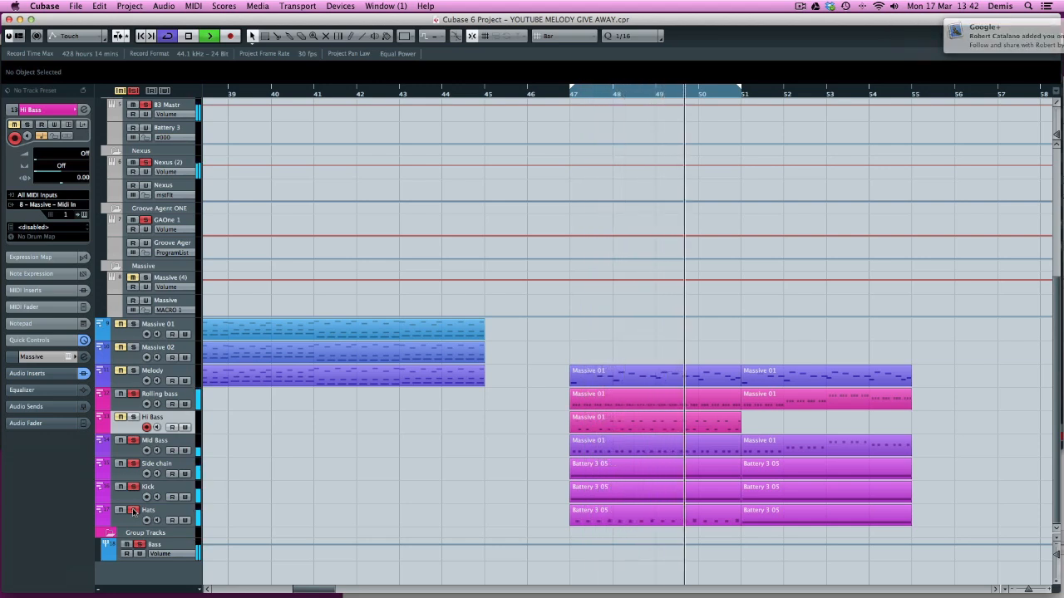
key("space")
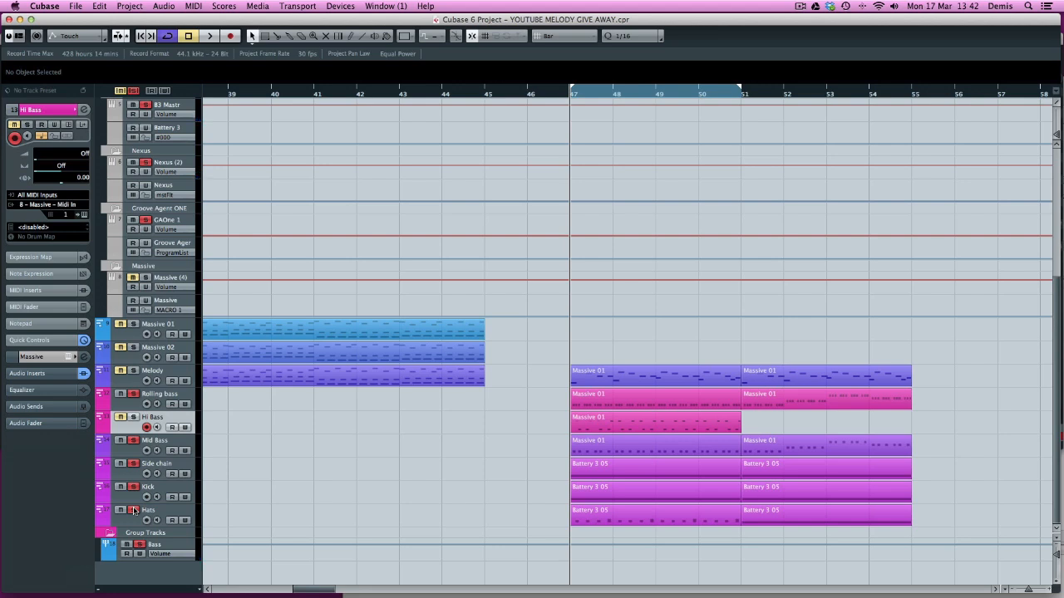
- Reopen the B3 Mastr and Nexus (2) equalizers from the mixer to review their curves, and return to the project window
key("F3")
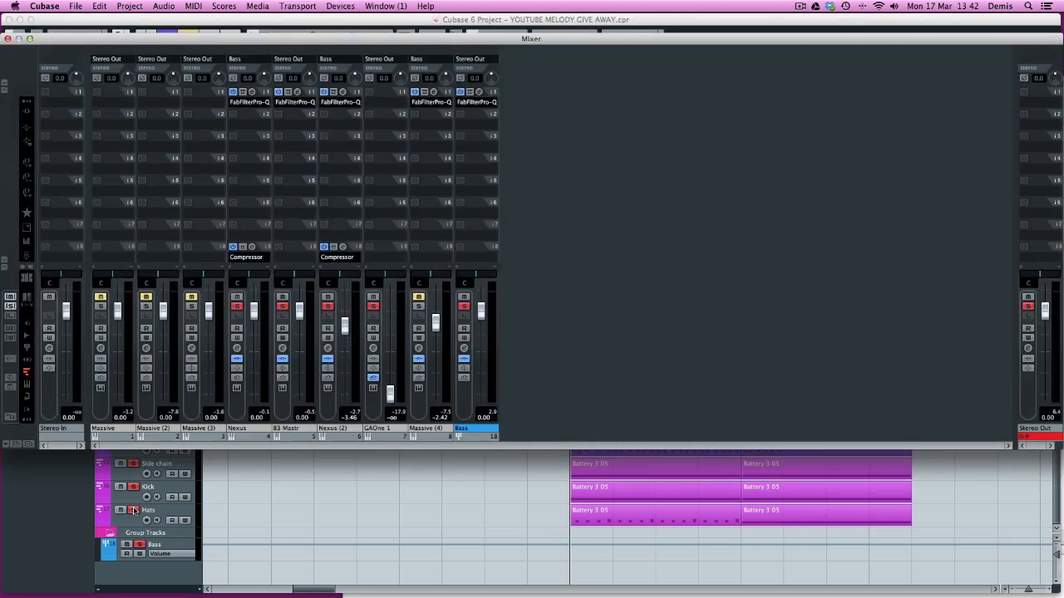
left_click(297, 93)
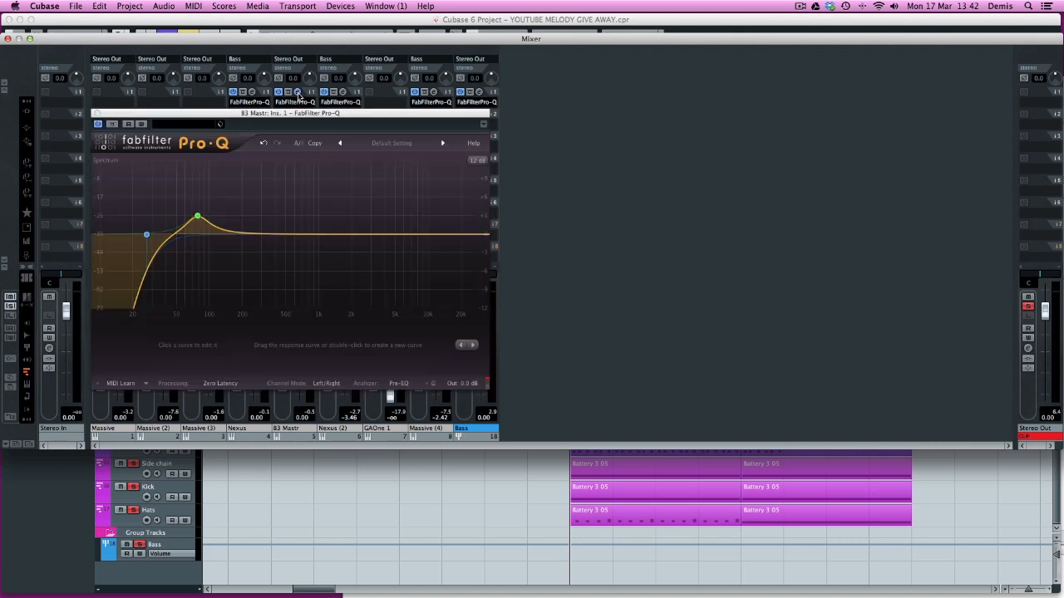
left_click(341, 93)
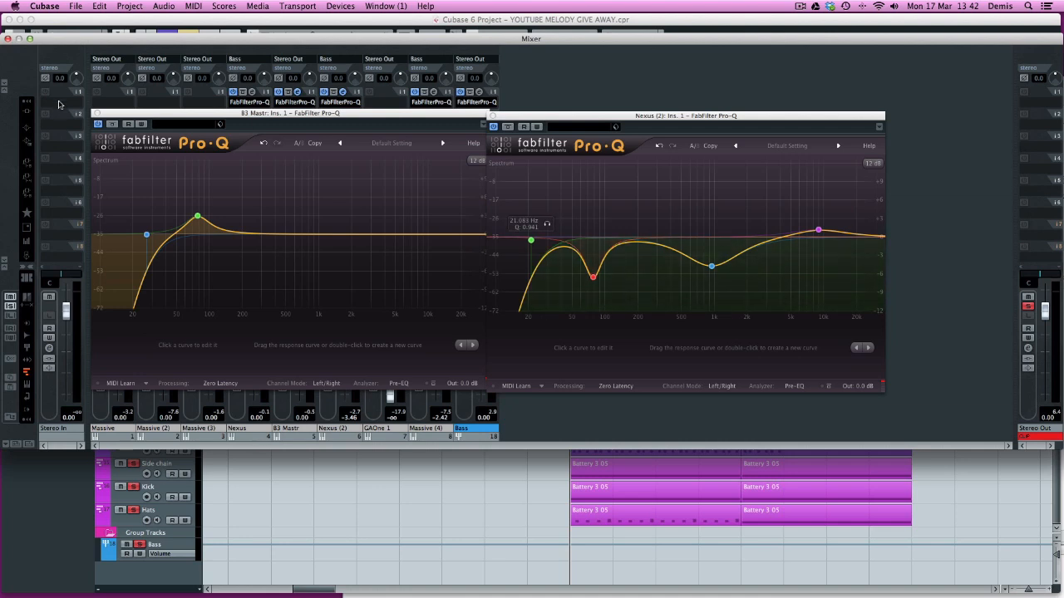
left_click(94, 113)
left_click(492, 116)
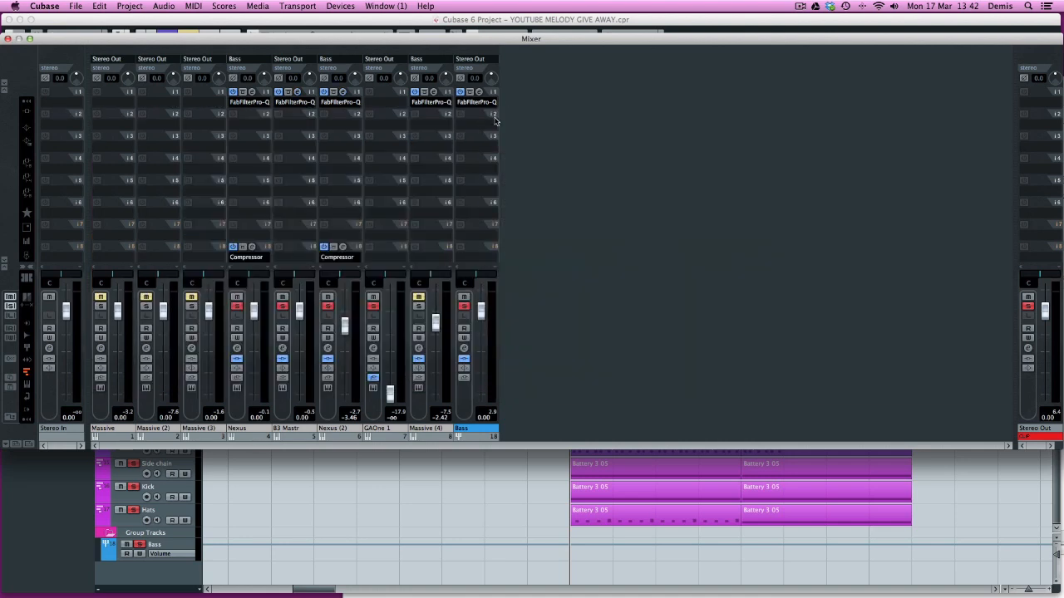
key("F3")
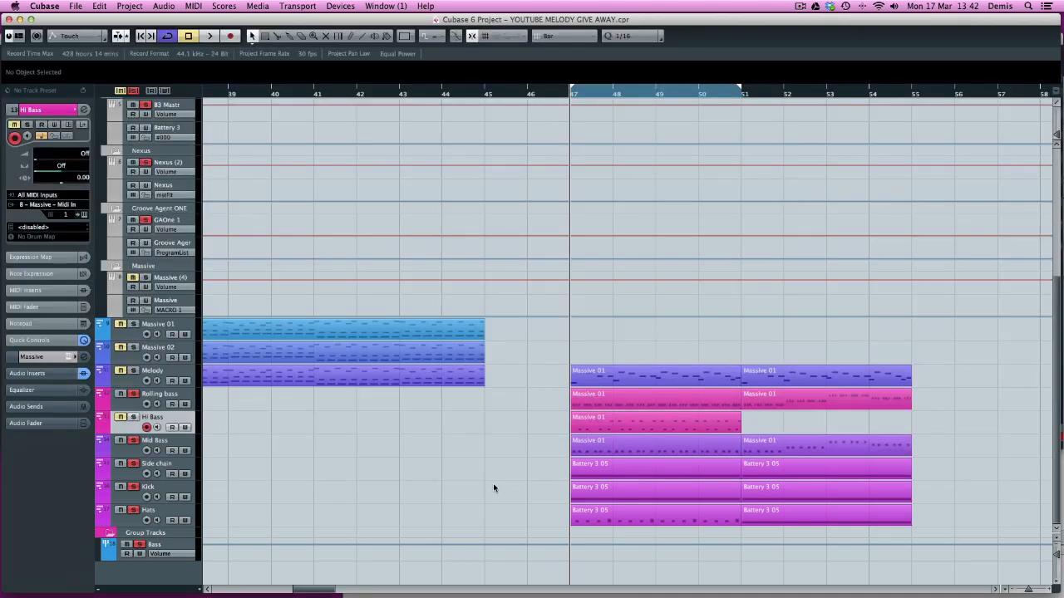